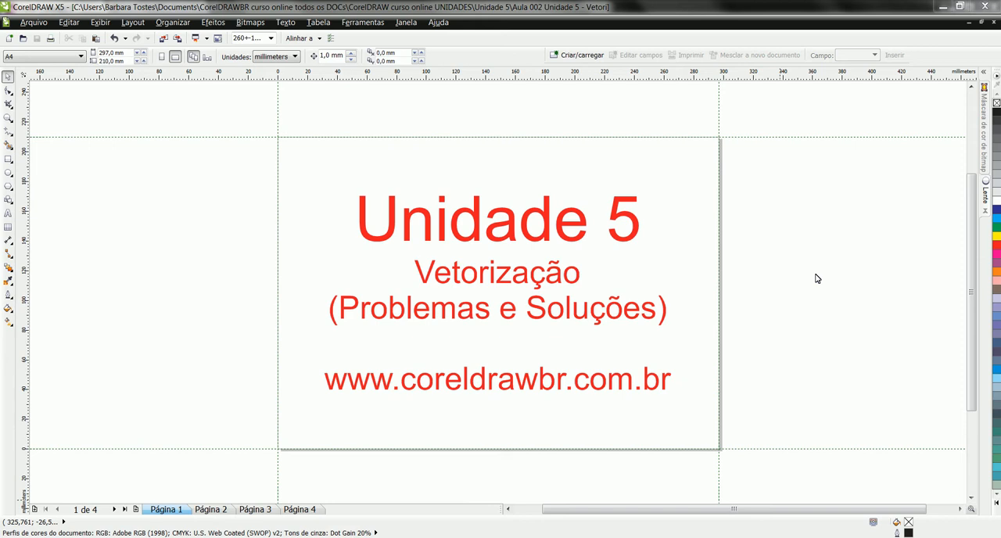
Step: On page 3, move the cartoon sun-and-flowers drawing closer to the page's upper-left corner
left_click(210, 509)
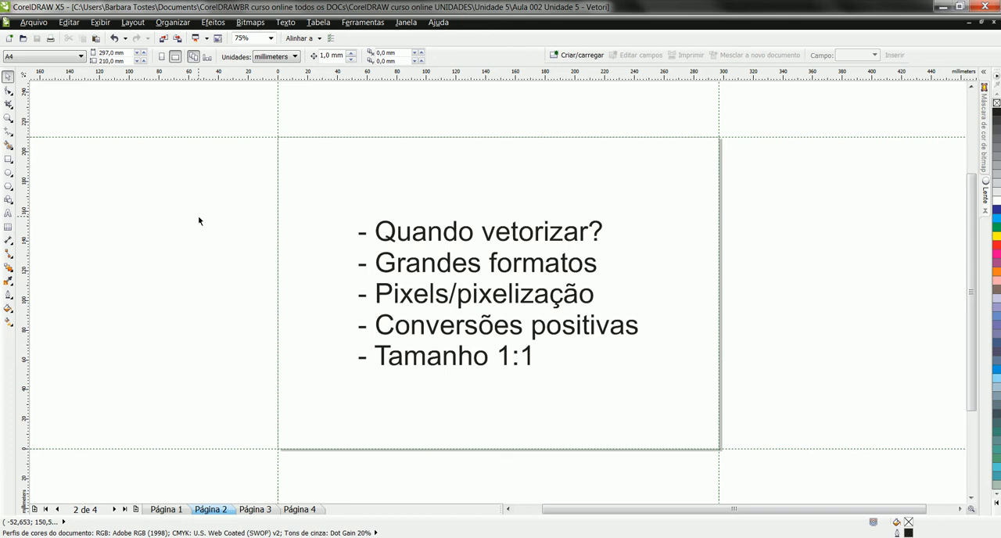
left_click(267, 510)
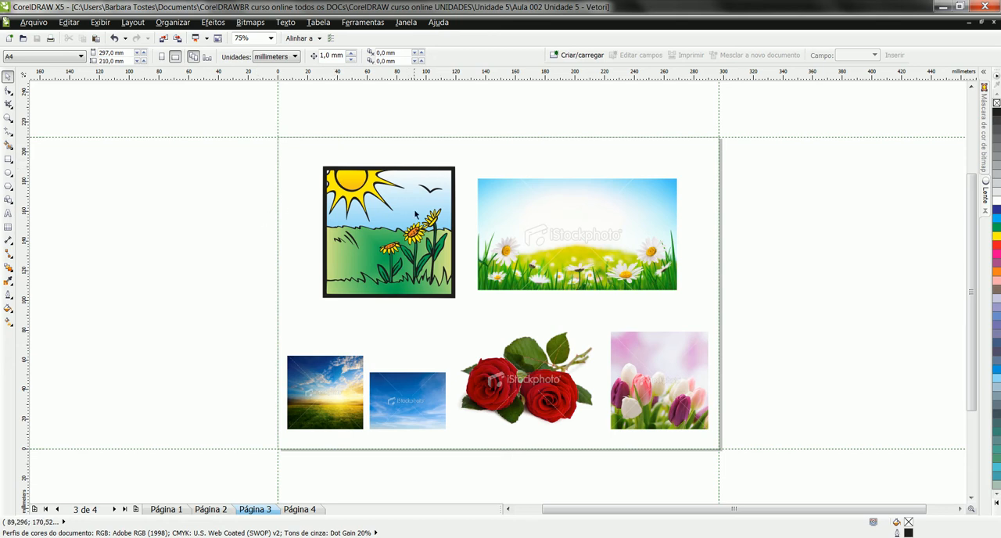
left_click_drag(428, 238, 415, 238)
left_click_drag(321, 167, 296, 152)
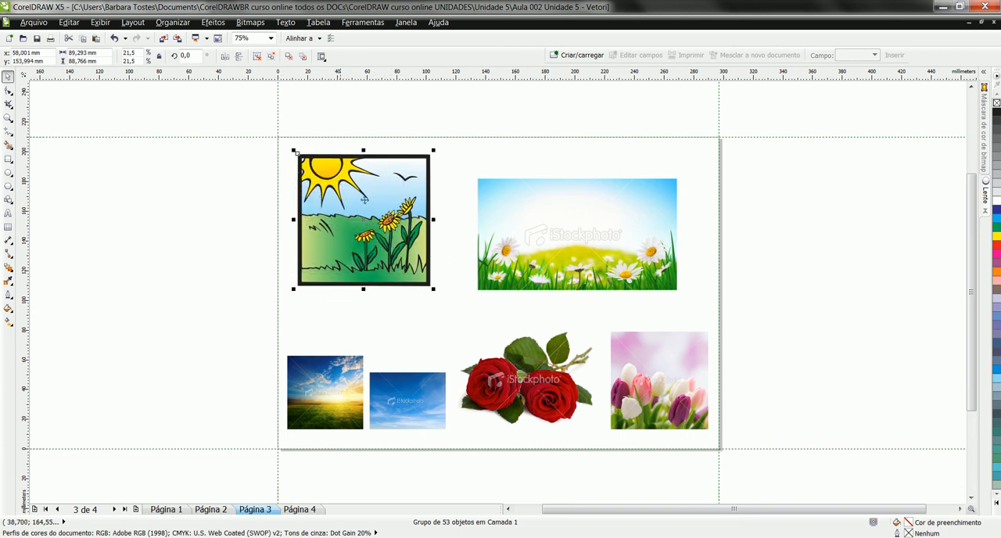
left_click(472, 166)
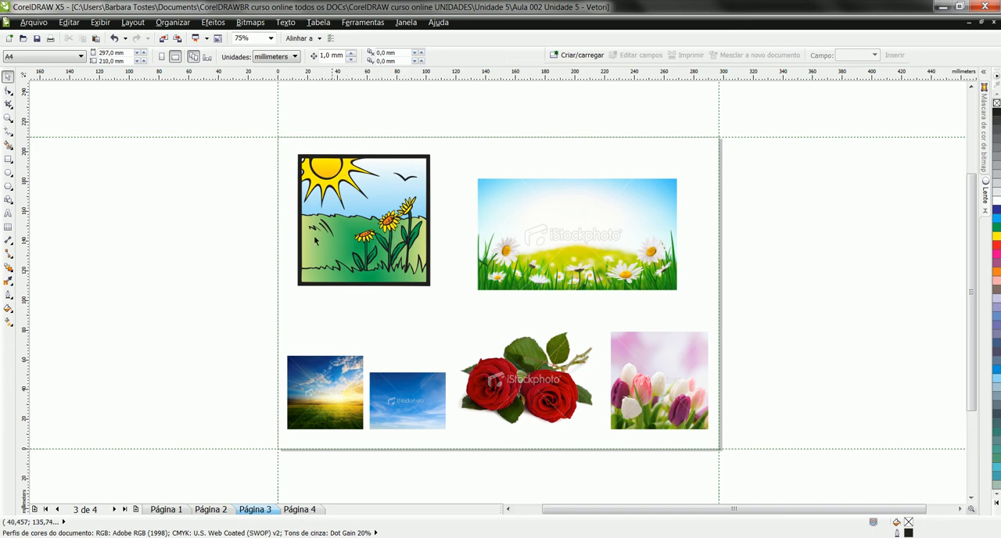
Step: Shift the daisy meadow photo up and left and enlarge it to about 169 × 95 mm
left_click(576, 223)
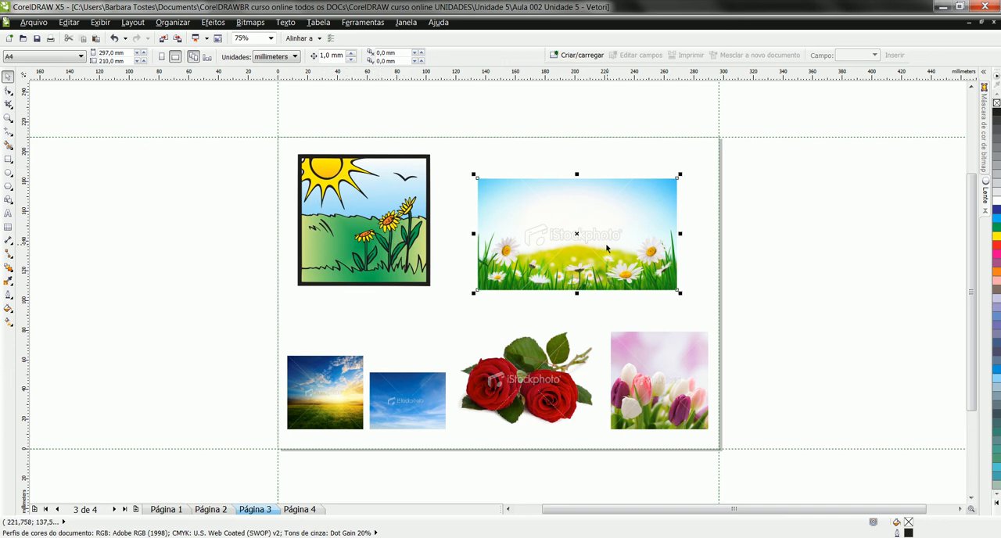
left_click_drag(573, 244, 541, 228)
left_click_drag(646, 275, 699, 306)
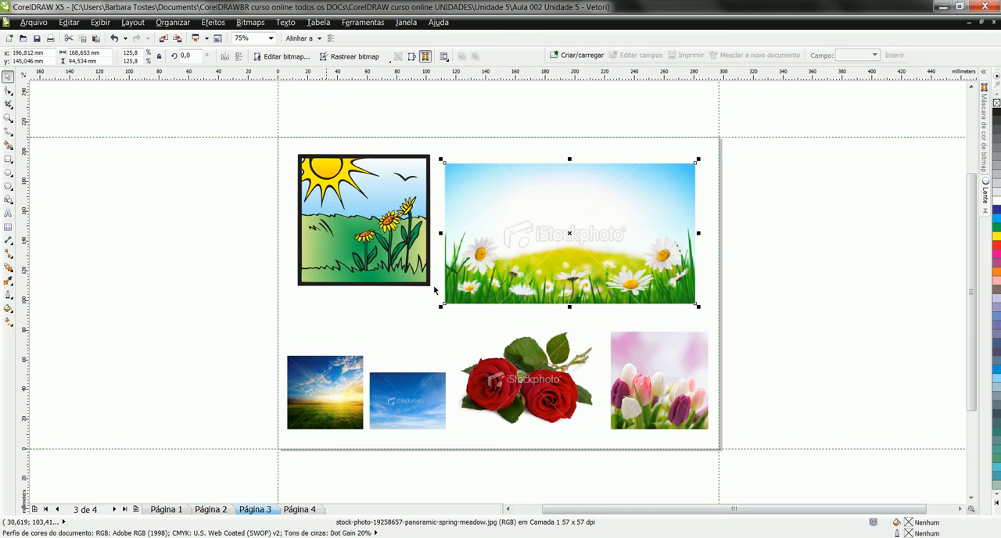
Step: Examine the pixels of the large daisy near the meadow photo's right edge up close
key("z")
left_click_drag(439, 161, 708, 319)
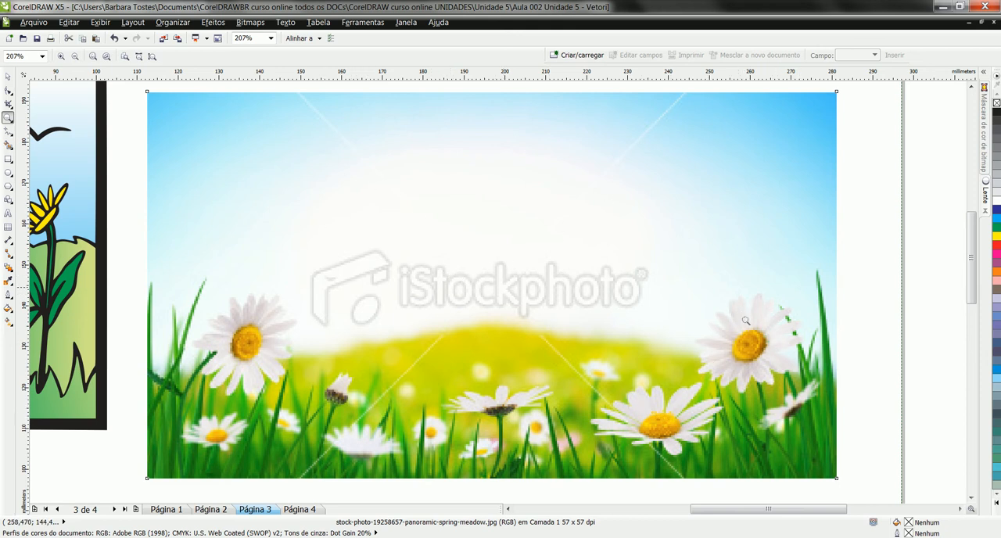
left_click_drag(699, 313, 800, 398)
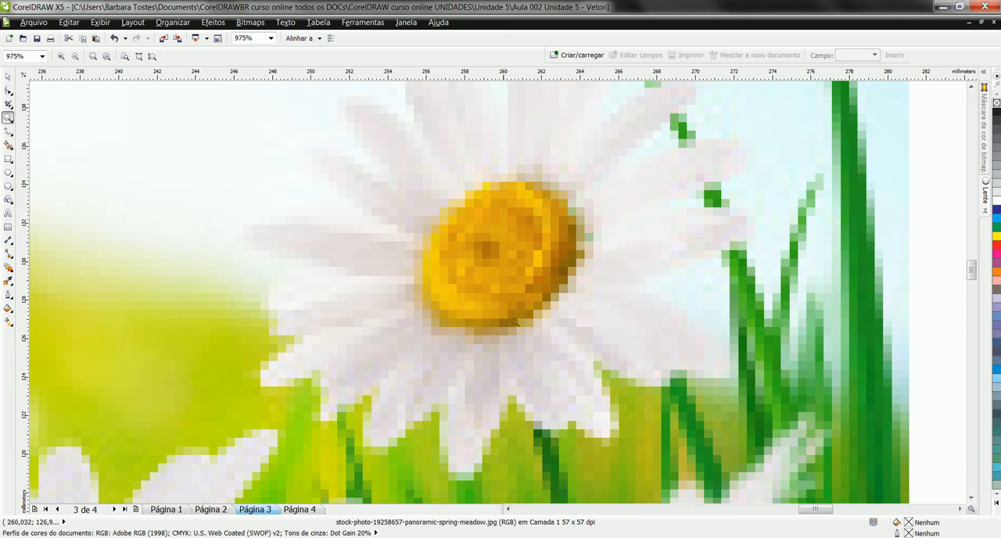
key("F4")
Step: Move the red roses photo slightly down and to the right
left_click_drag(181, 373, 731, 483)
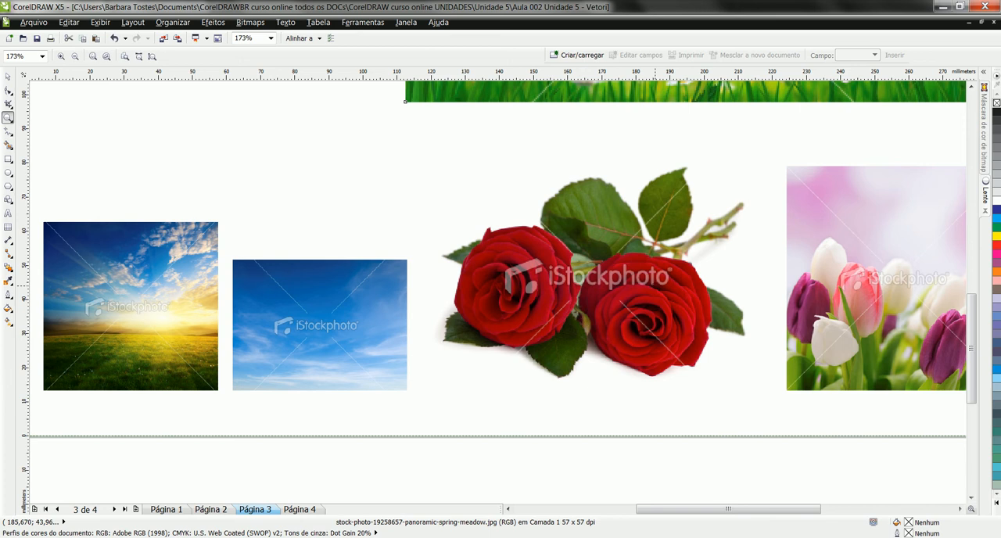
left_click(7, 77)
left_click(696, 286)
mouse_move(564, 279)
left_mouse_down()
mouse_move(617, 287)
mouse_move(581, 288)
left_mouse_up()
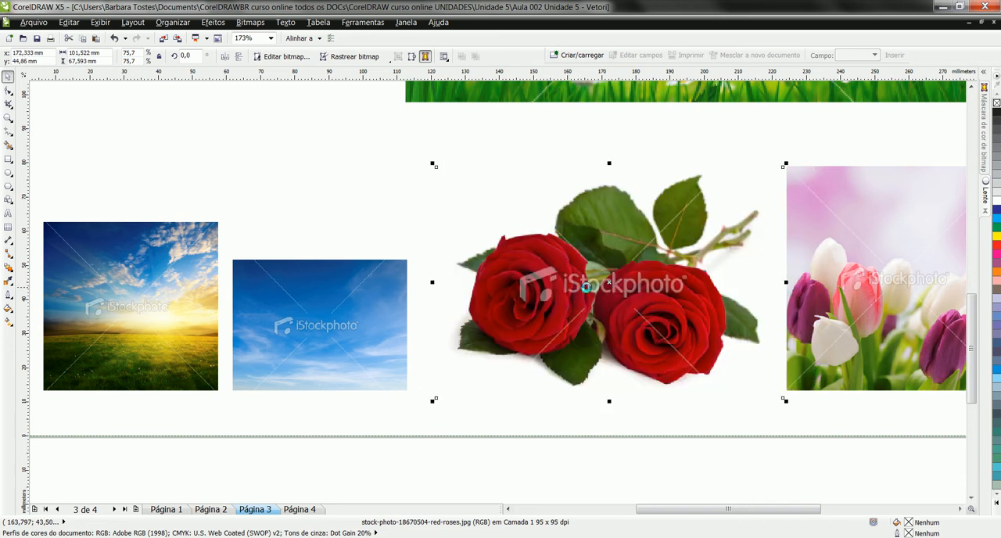
Step: Stack the blue sky photo directly above the sunset photo, aligned with its left edge
left_click(311, 300)
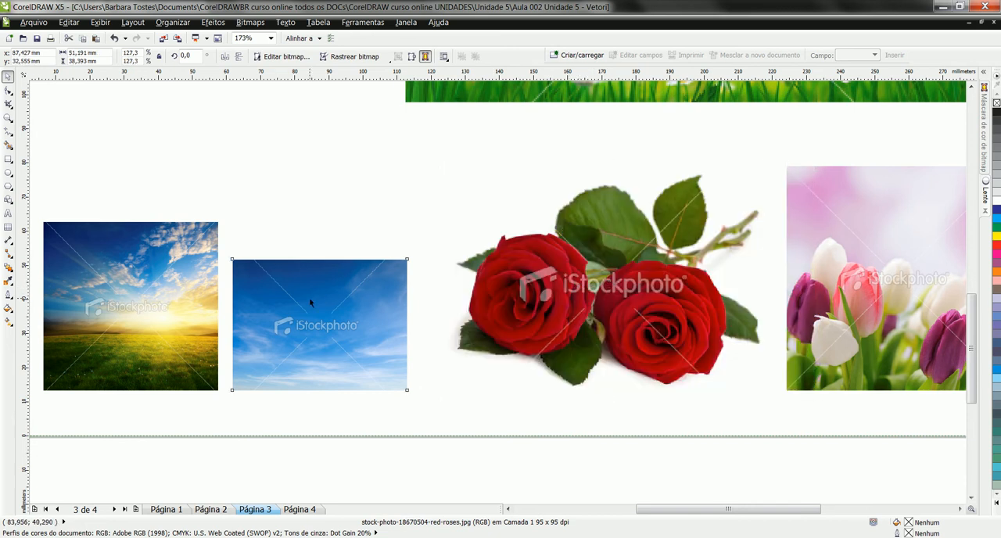
left_click_drag(388, 342, 198, 171)
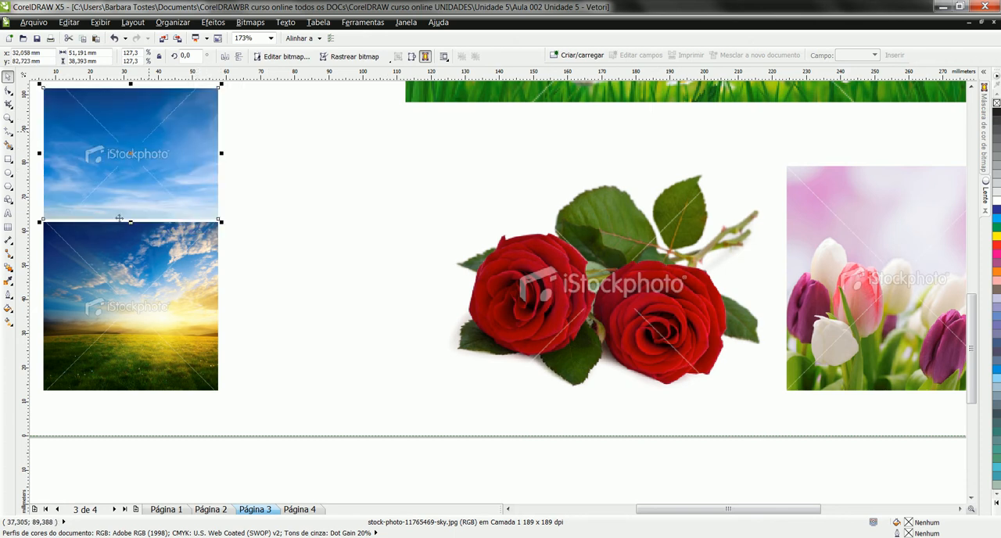
left_click(168, 330)
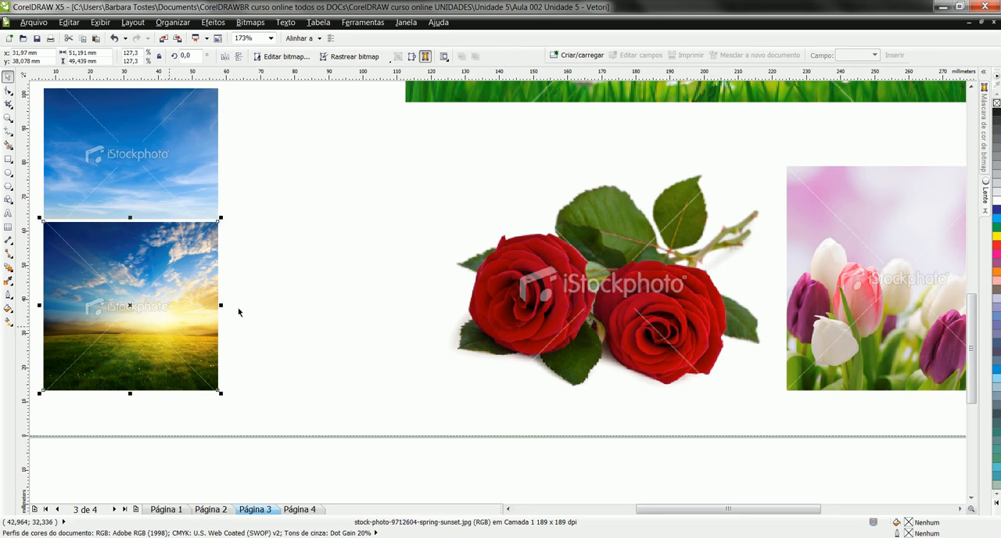
Step: Convert the red roses photo to vectors with a Clipart outline trace (Rastreio do contorno), accepting the PowerTRACE settings
left_click(617, 245)
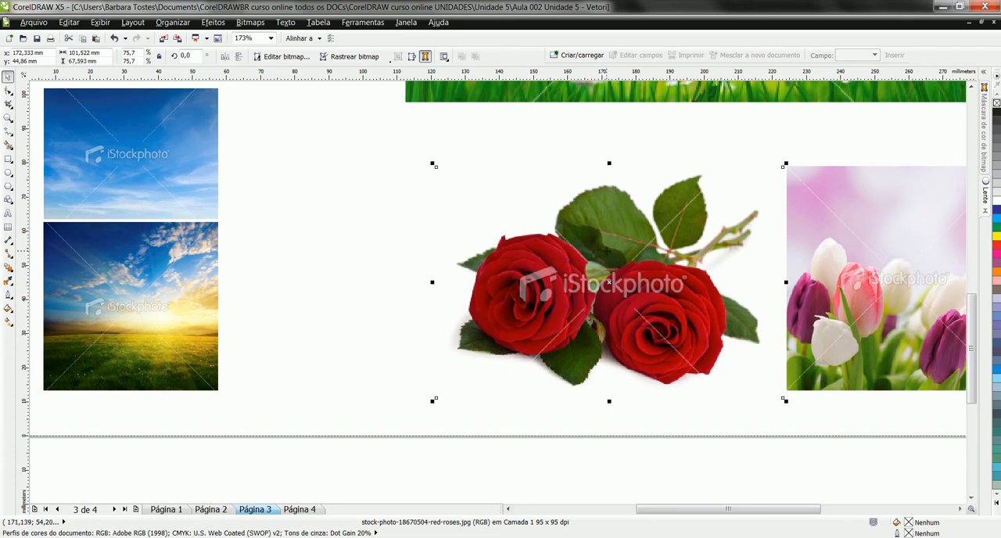
right_click(608, 254)
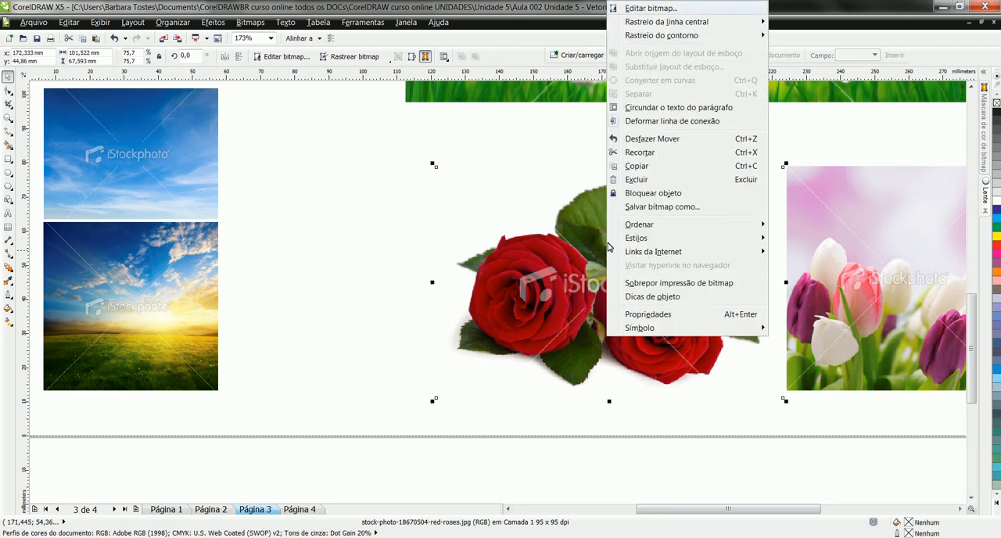
key("Down")
key("Down")
key("Right")
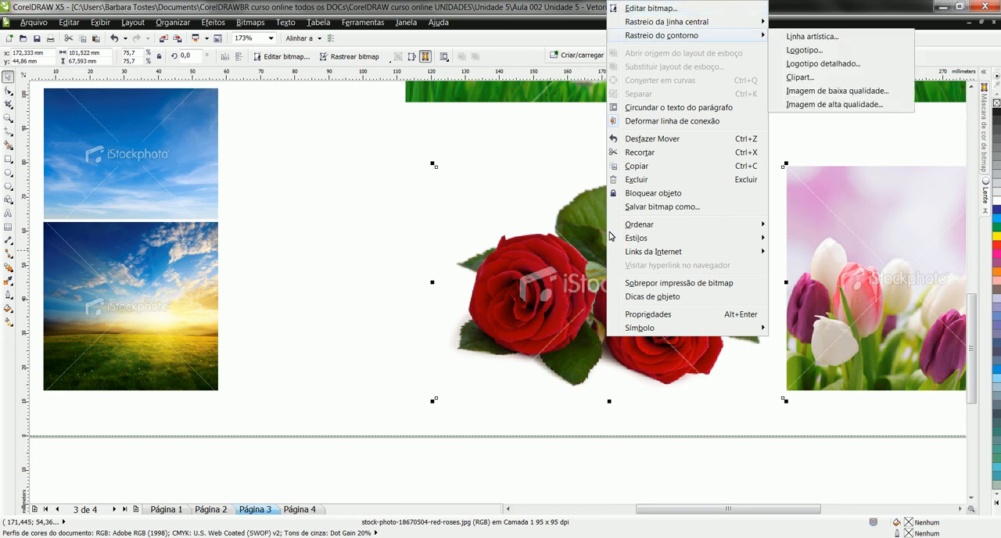
key("Down")
key("Down")
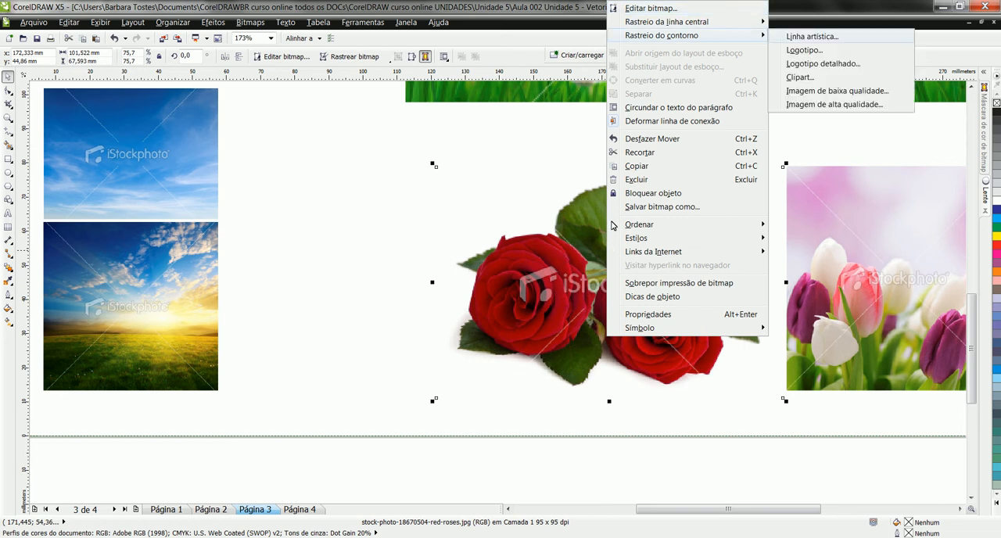
key("Down")
key("Down")
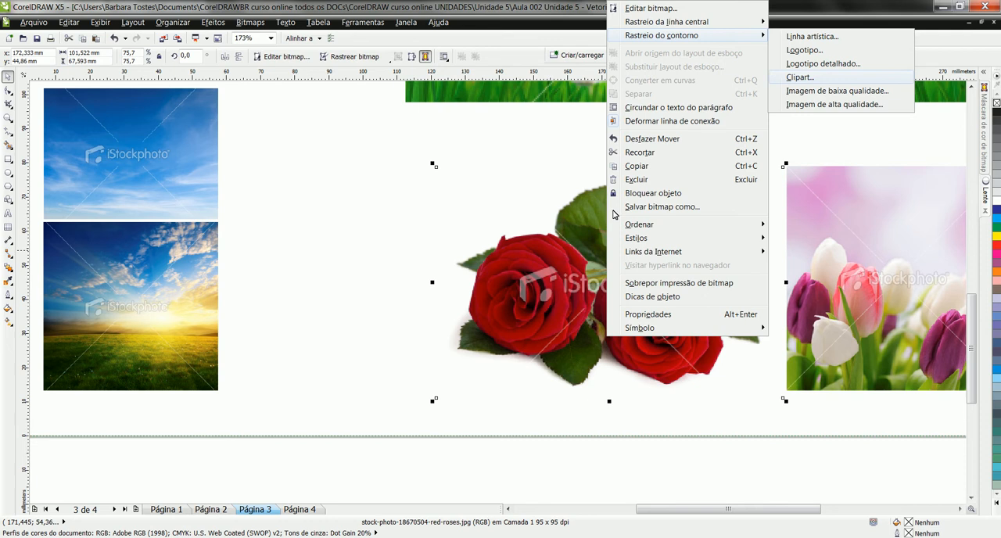
key("Return")
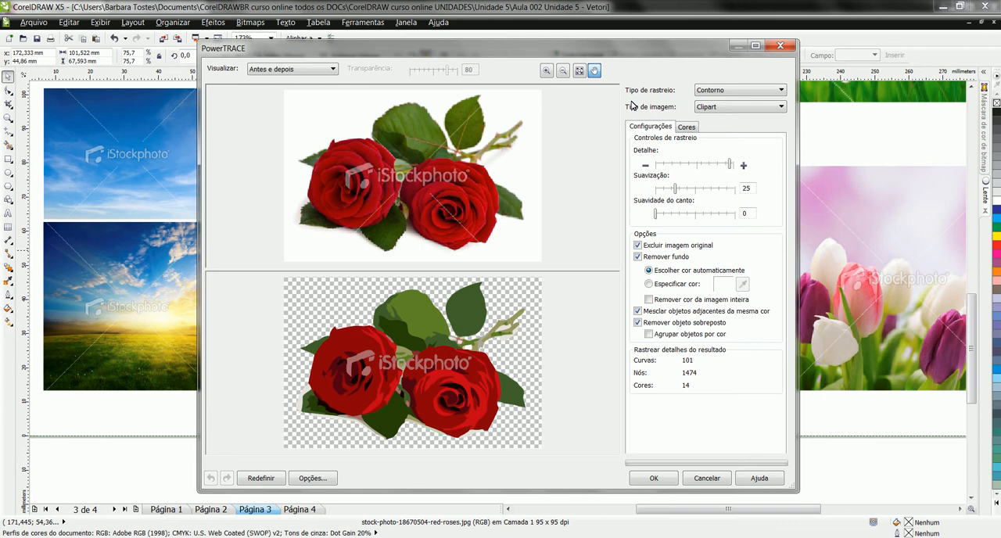
key("Return")
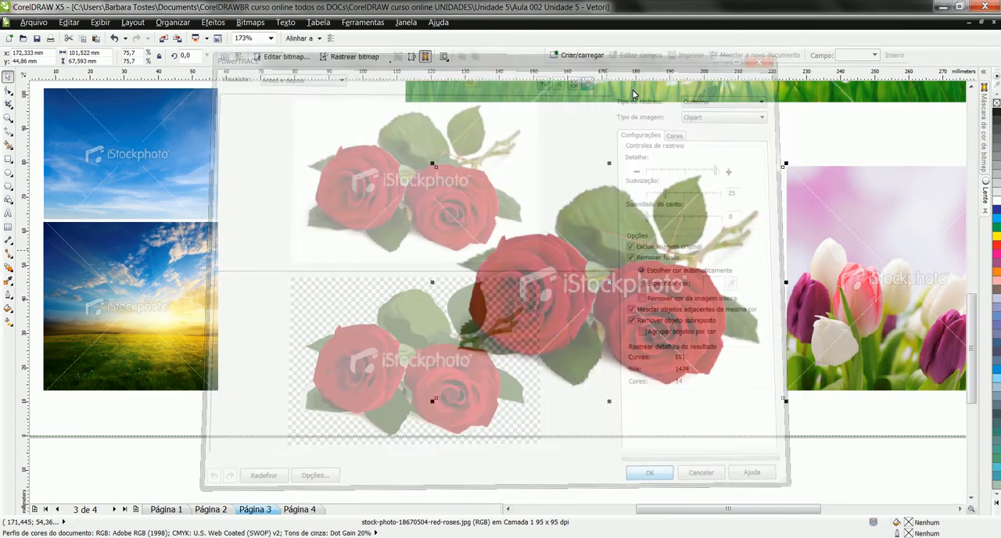
Step: Move the traced roses left next to the sky and sunset photos, and bring the tulips photo closer to them
mouse_move(651, 279)
left_mouse_down()
mouse_move(440, 247)
mouse_move(448, 252)
left_mouse_up()
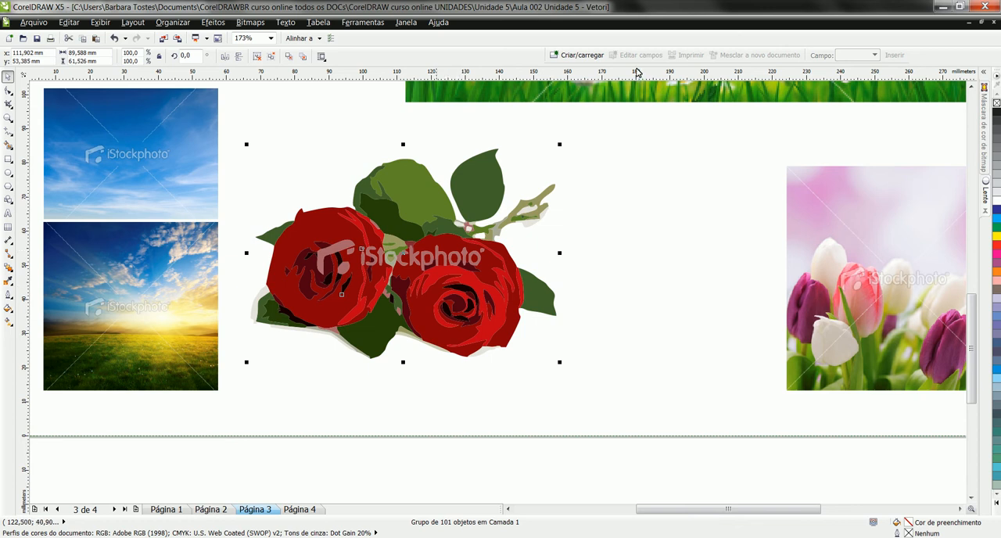
key("Tab")
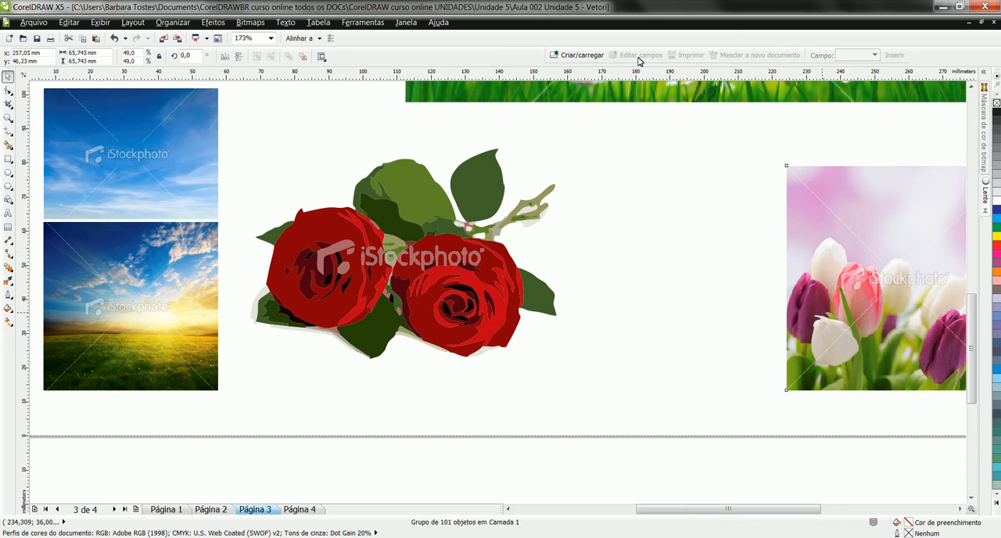
left_click_drag(829, 294, 637, 273)
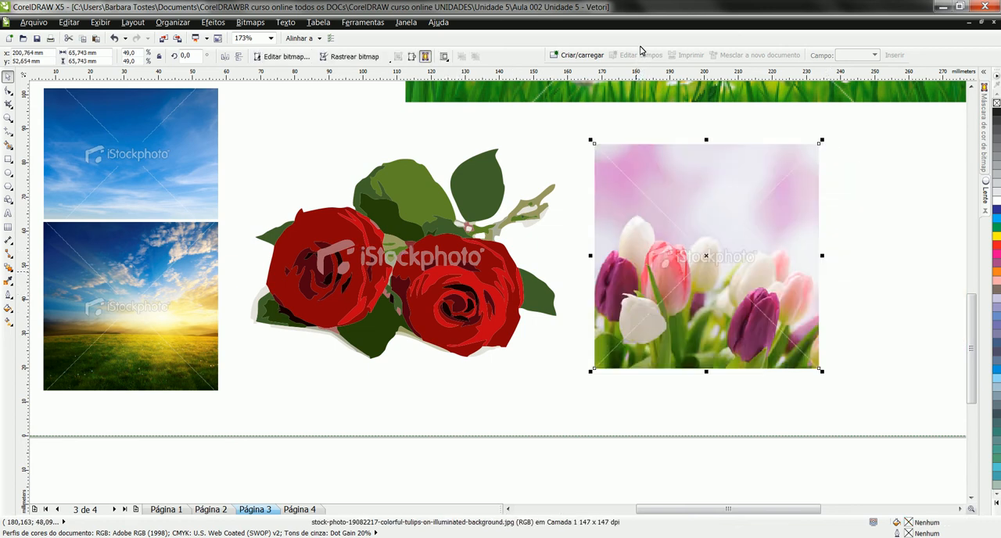
Step: On page 4, move the hibiscus flower group toward the page's upper left and locate its source 0001F005.cpt in Corel CONNECT
key("F4")
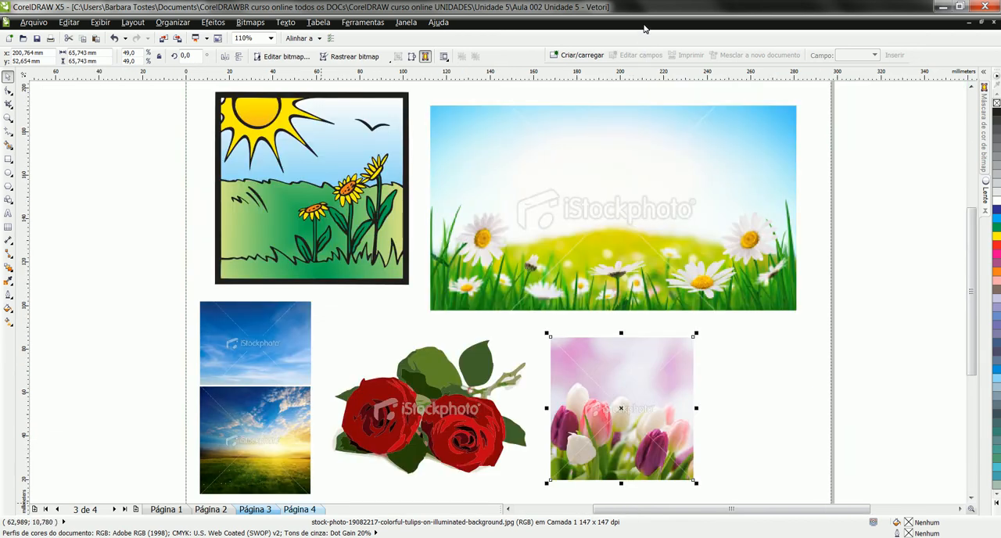
key("Page_Down")
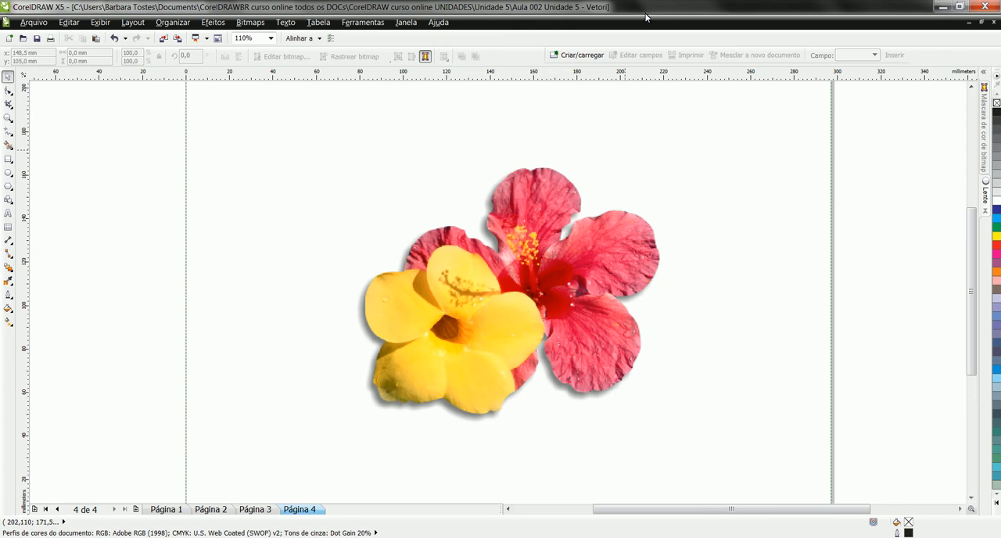
left_click(589, 230)
mouse_move(479, 202)
left_mouse_down()
mouse_move(352, 177)
mouse_move(356, 163)
left_mouse_up()
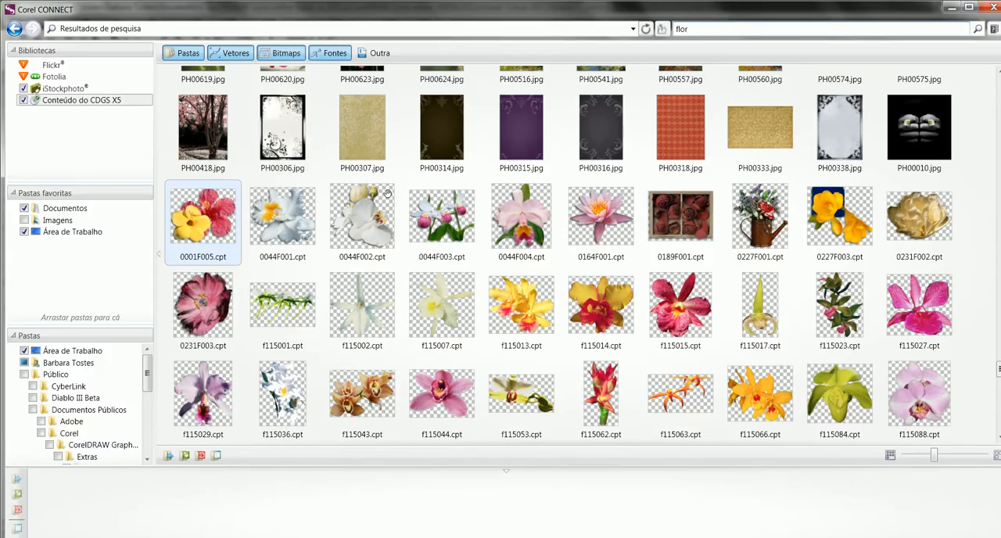
mouse_move(207, 211)
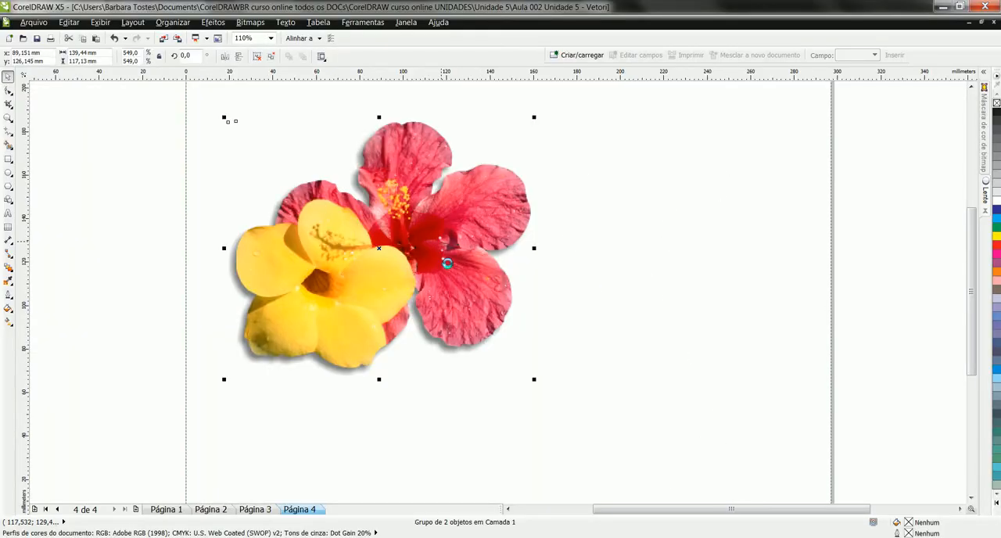
Step: Ungroup the hibiscus image, separate the flowers from their grey shadow, delete the shadow and move the flowers back left
key("ctrl+u")
left_click(825, 317)
left_click_drag(426, 282, 633, 272)
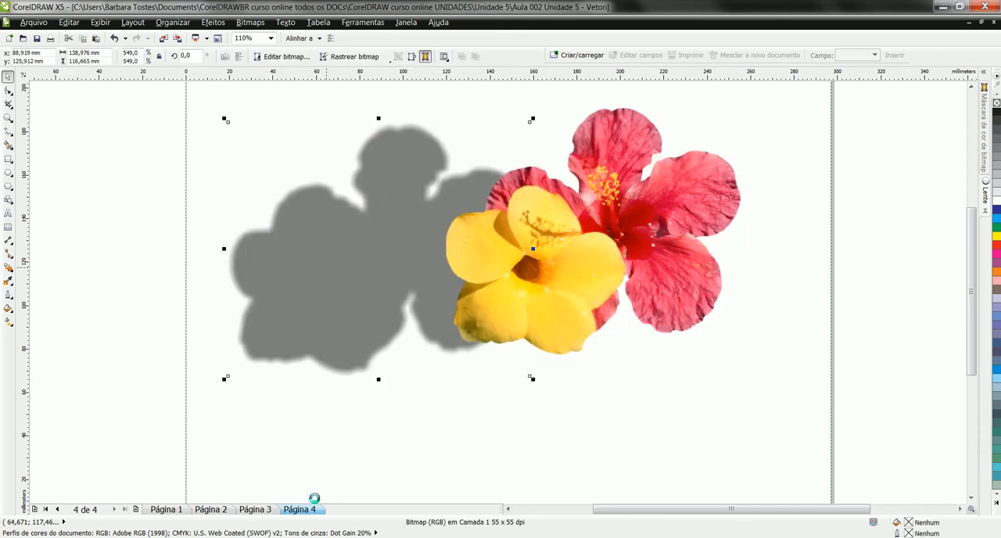
left_click(309, 502)
left_click_drag(571, 234, 356, 278)
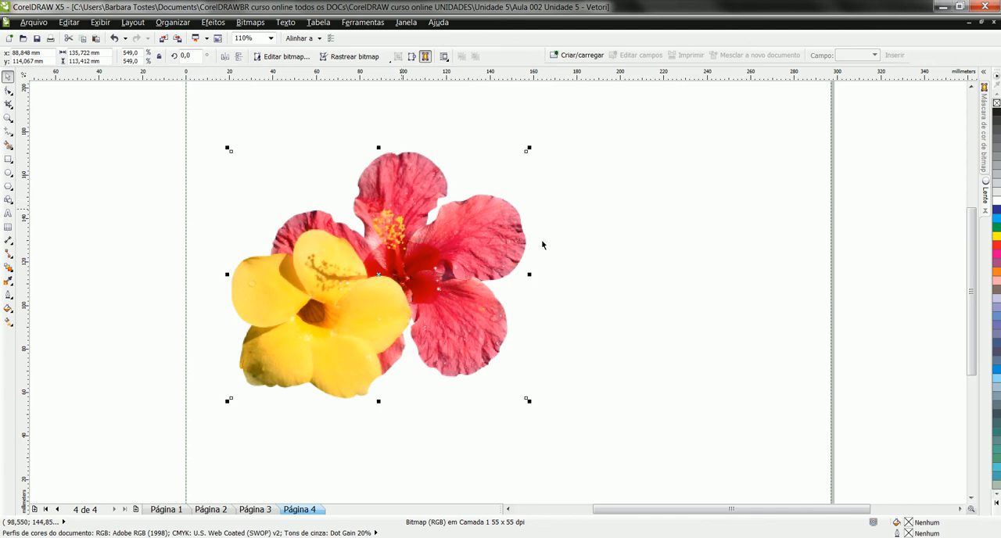
Step: Set the page size to 4000 mm wide by 2000 mm high
left_click(586, 215)
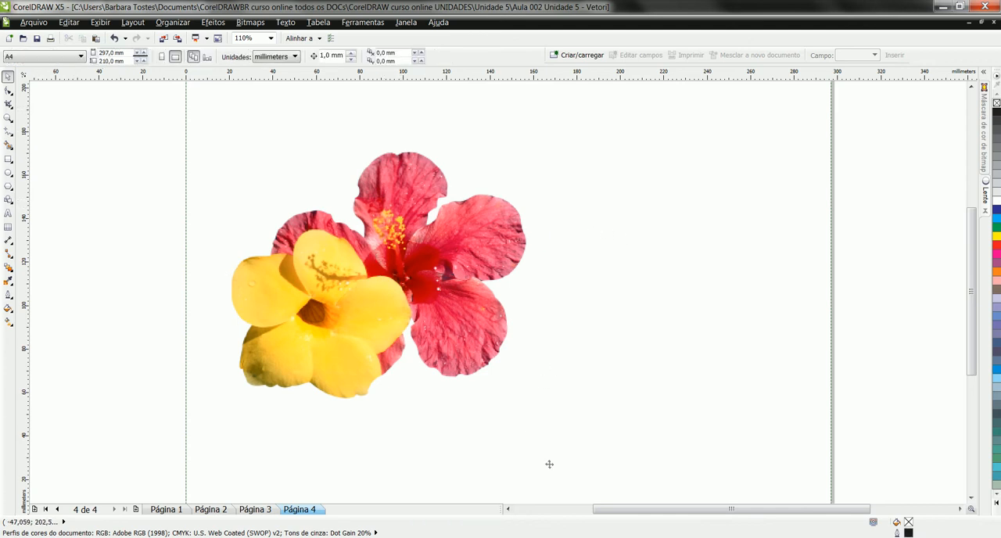
type("400")
key("Return")
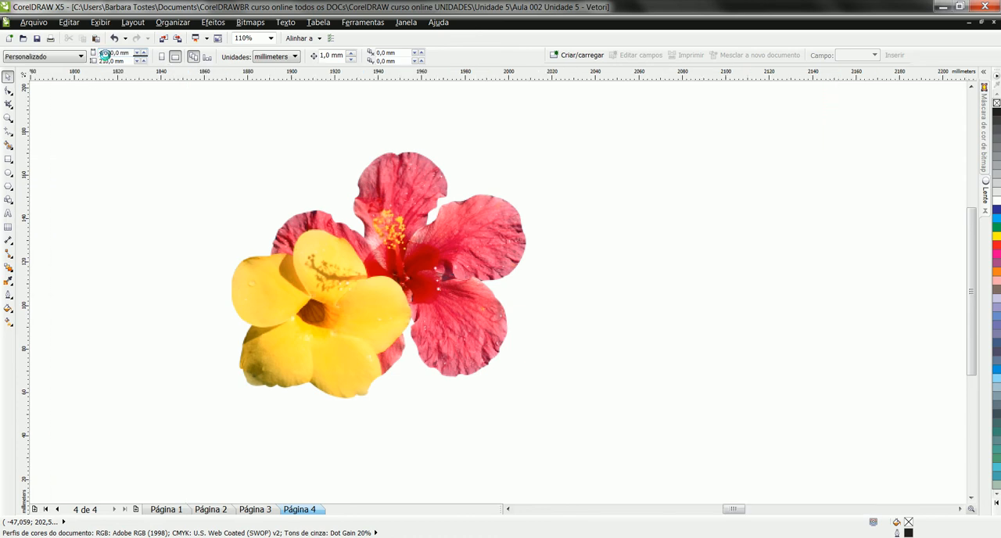
double_click(106, 60)
type("20")
key("Return")
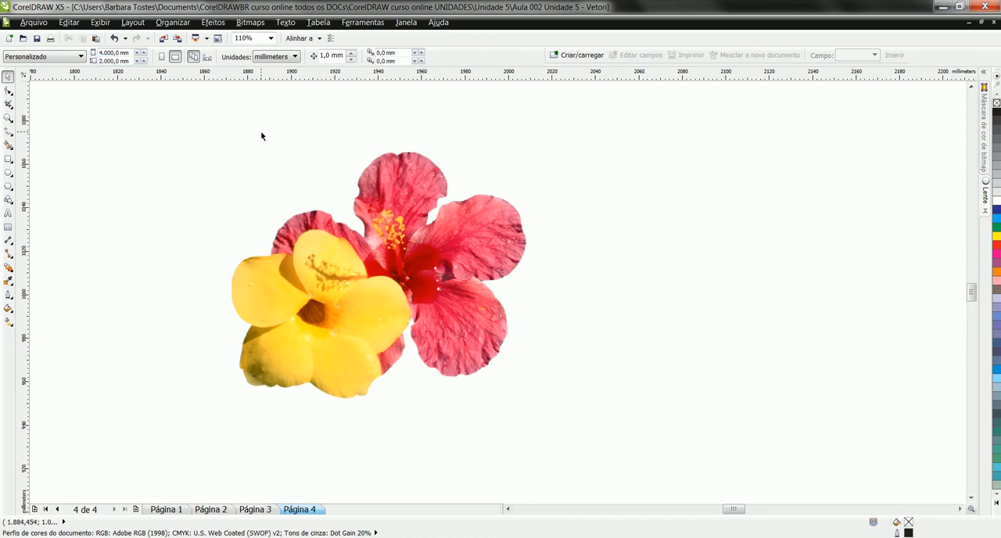
Step: Place the hibiscus bitmap in the page's lower-left corner and enlarge it to about 1249 × 1044 mm
key("shift+F4")
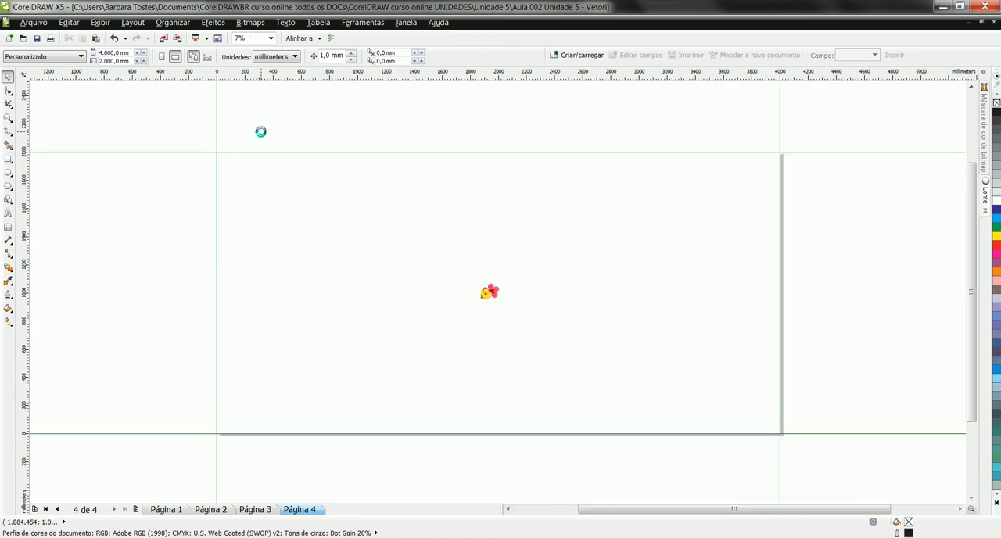
left_click_drag(431, 246, 500, 322)
left_click_drag(281, 404, 403, 284)
left_click_drag(325, 339, 309, 346)
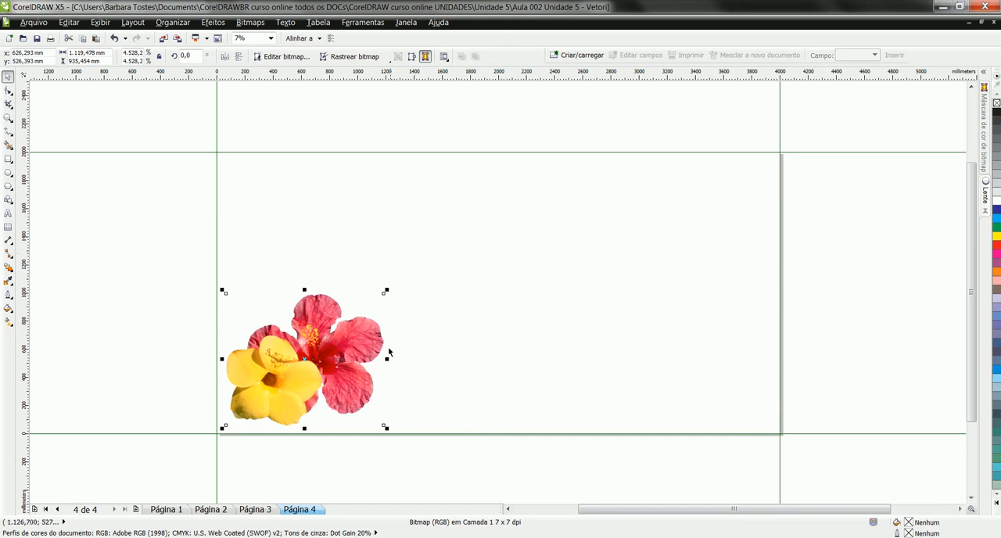
key("F10")
mouse_move(406, 280)
left_mouse_down()
mouse_move(478, 238)
mouse_move(451, 237)
mouse_move(404, 275)
left_mouse_up()
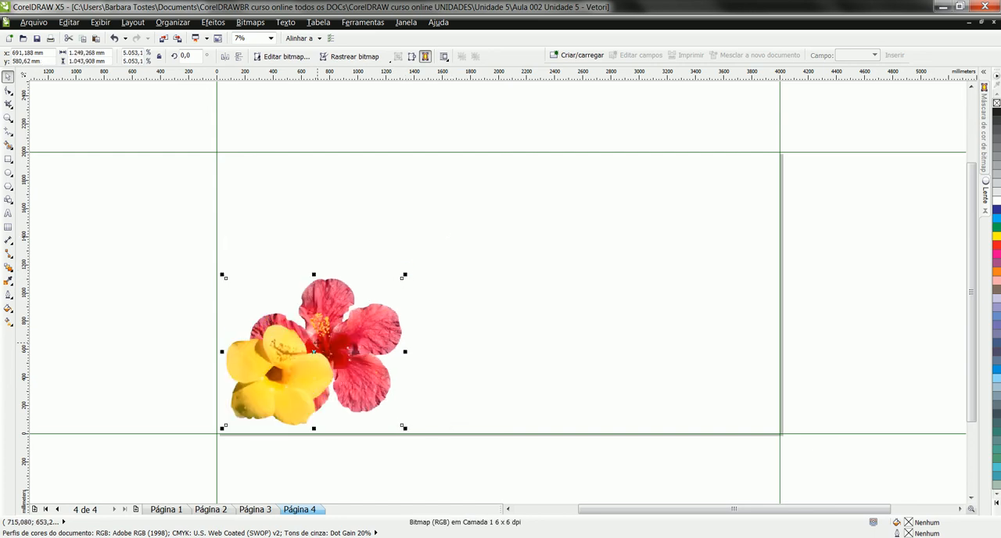
left_click(252, 23)
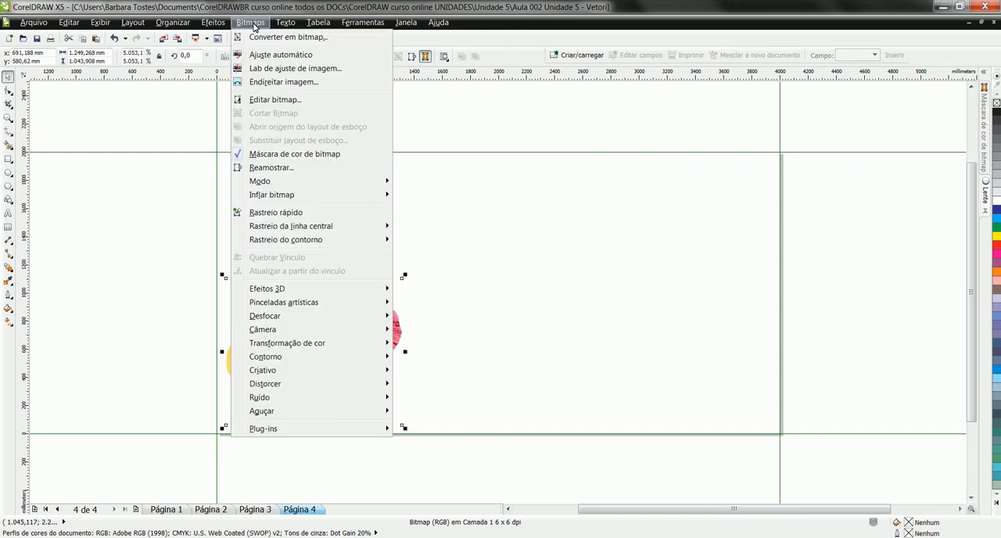
left_click(259, 35)
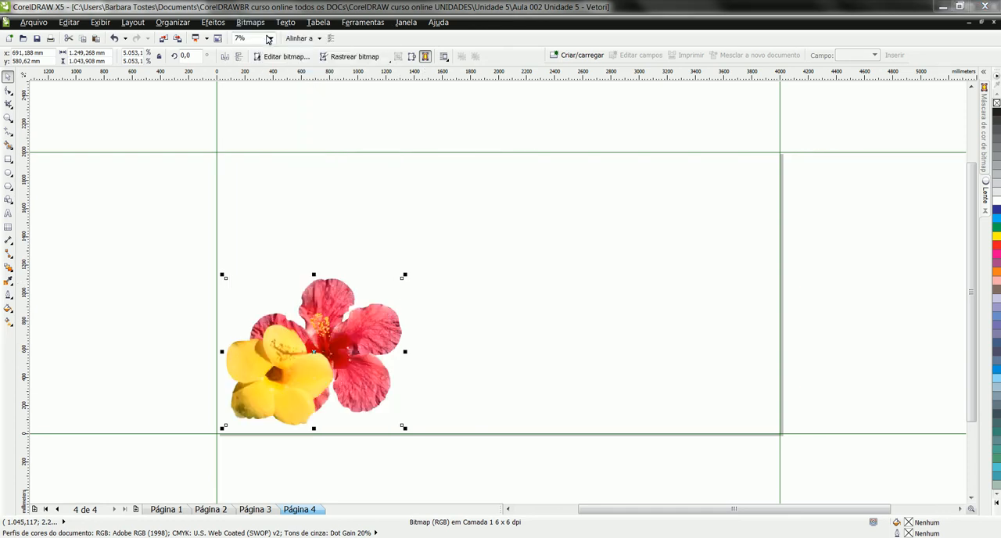
left_click(514, 222)
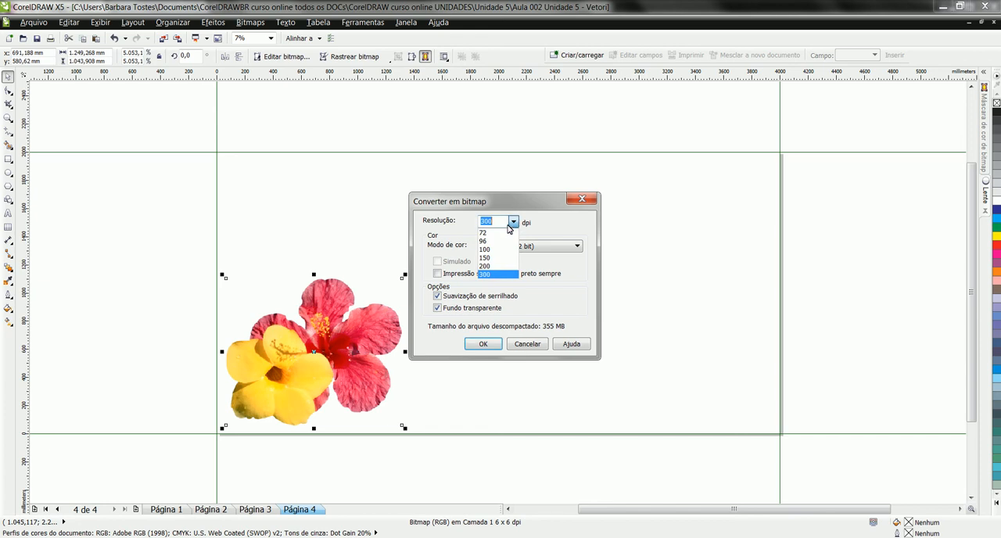
left_click(507, 228)
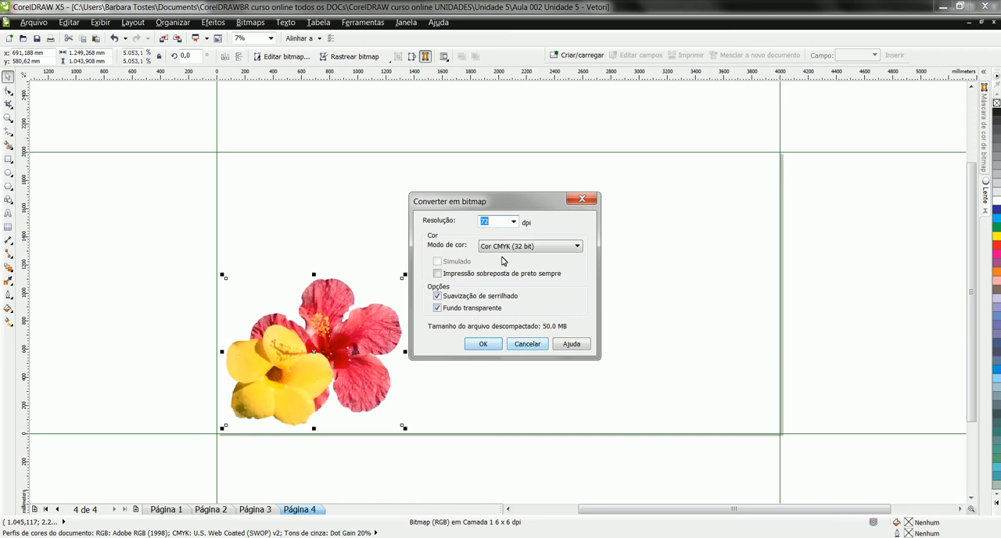
left_click_drag(505, 201, 558, 204)
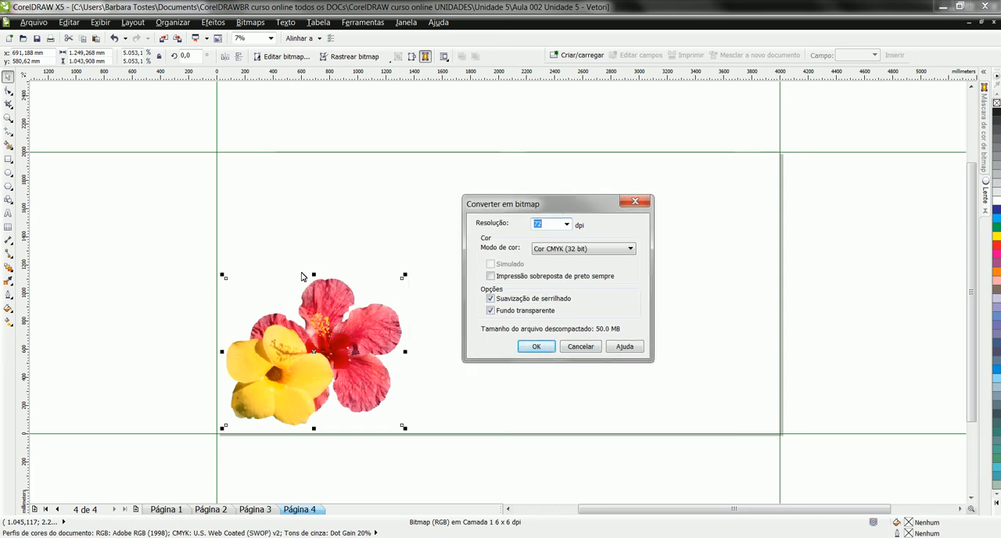
left_click(581, 346)
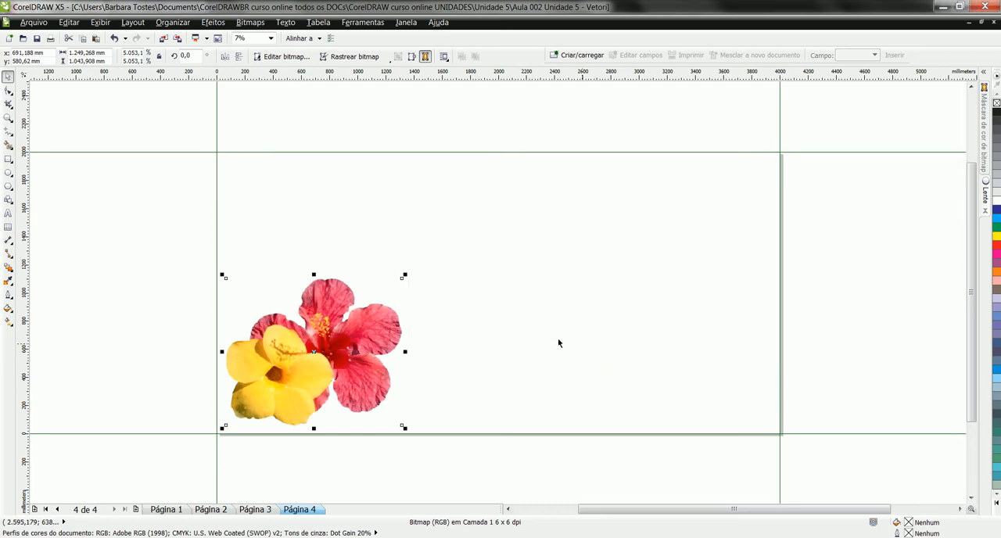
Step: Try converting the enlarged hibiscus image to a 50 dpi, 32-bit CMYK bitmap with a transparent background
key("z")
left_click_drag(236, 299, 255, 349)
left_click_drag(361, 349, 362, 348)
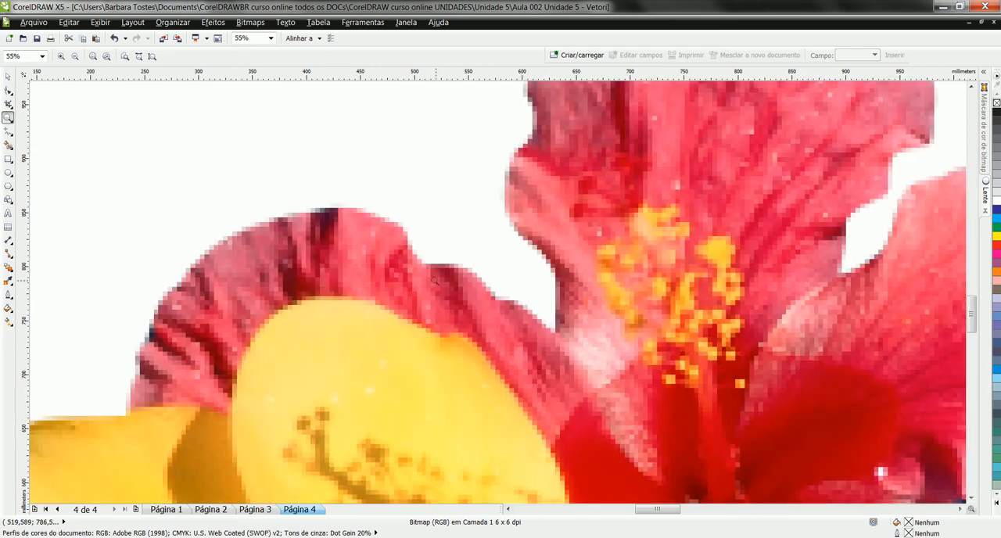
left_click(8, 76)
right_click(597, 282)
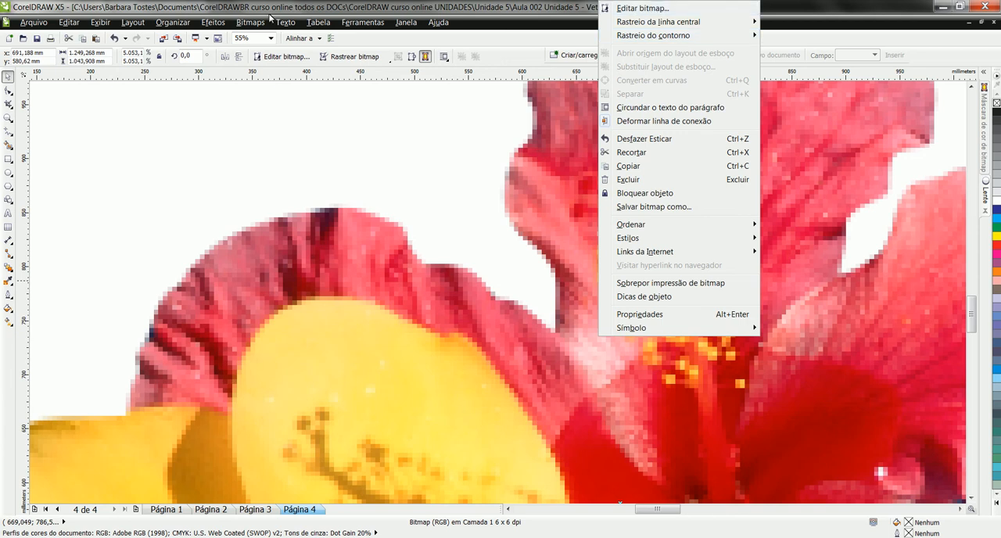
left_click(241, 25)
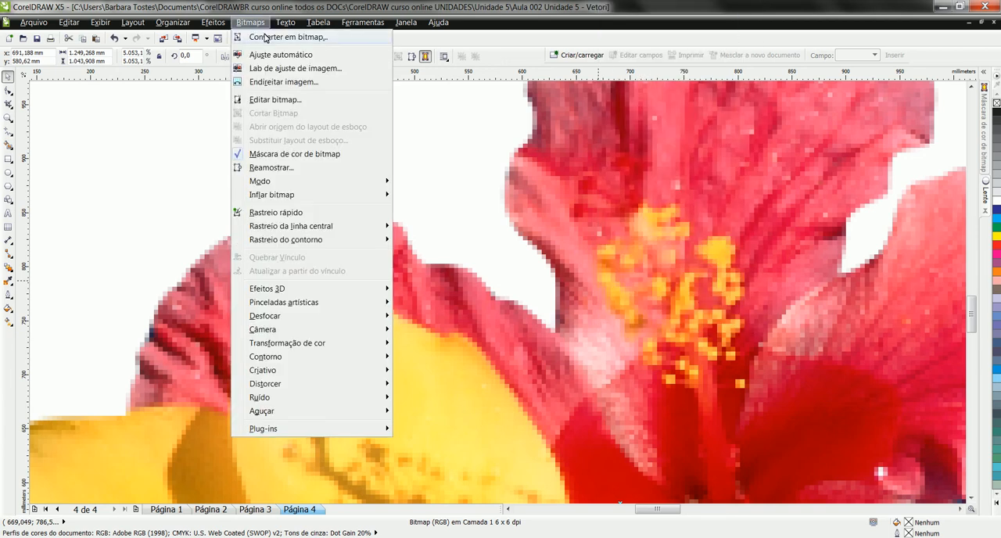
left_click(266, 38)
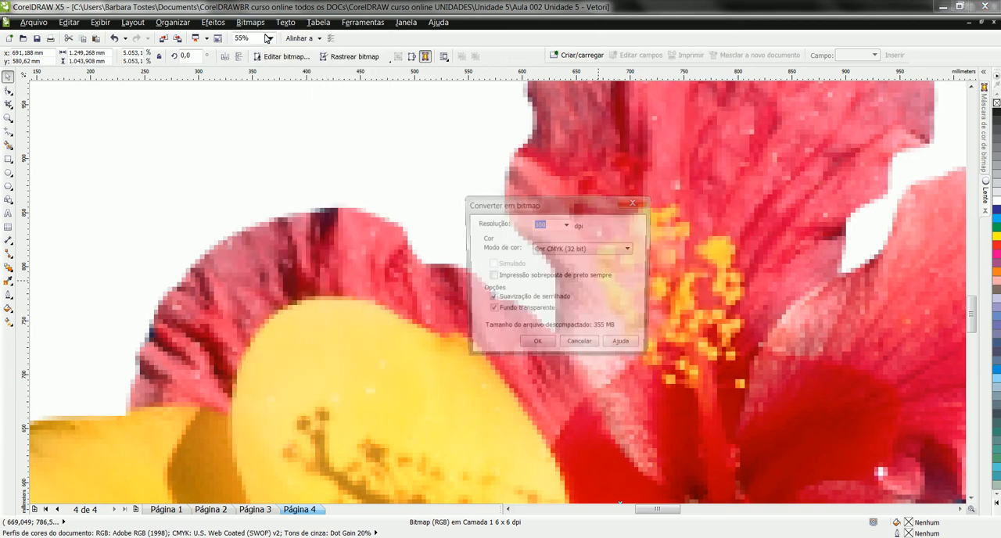
left_click(568, 225)
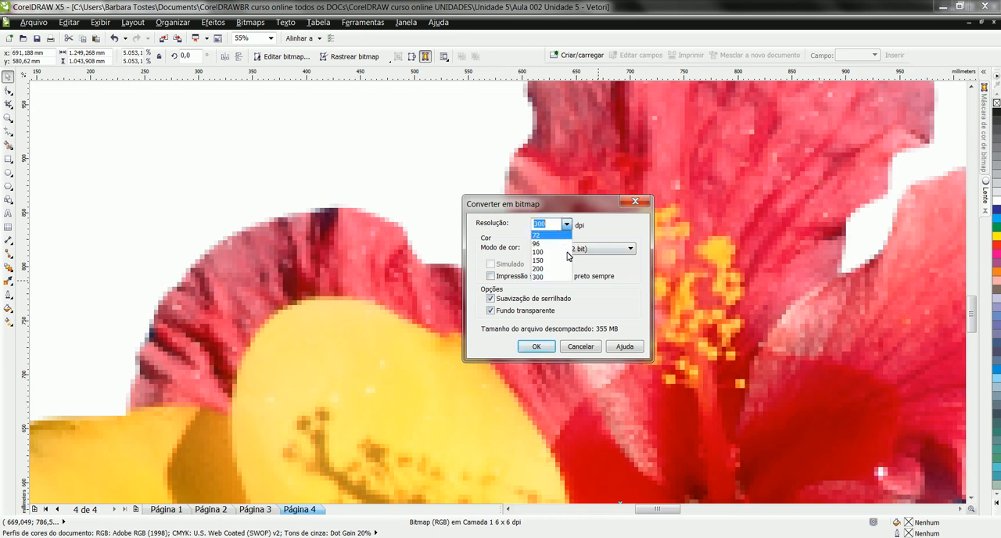
left_click(549, 237)
type("50")
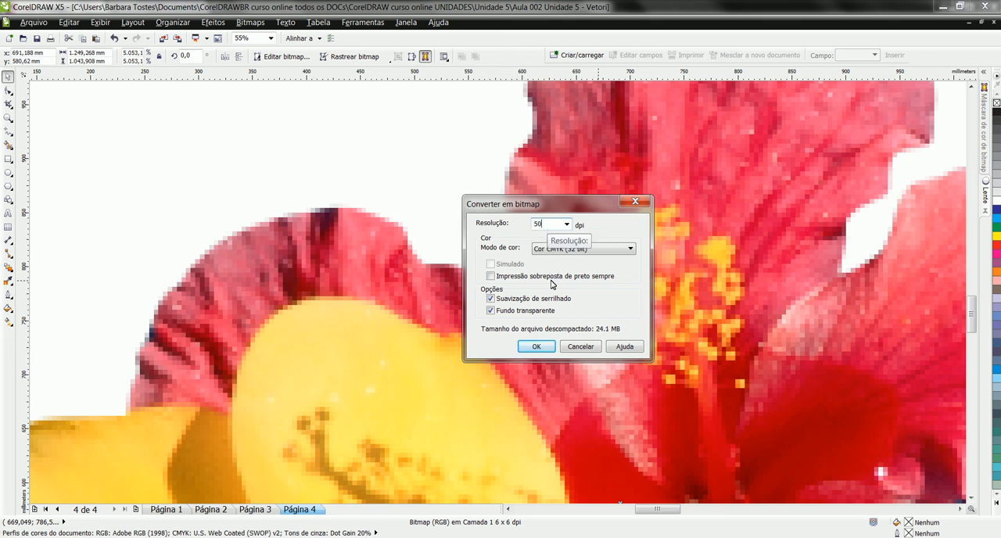
left_click(537, 347)
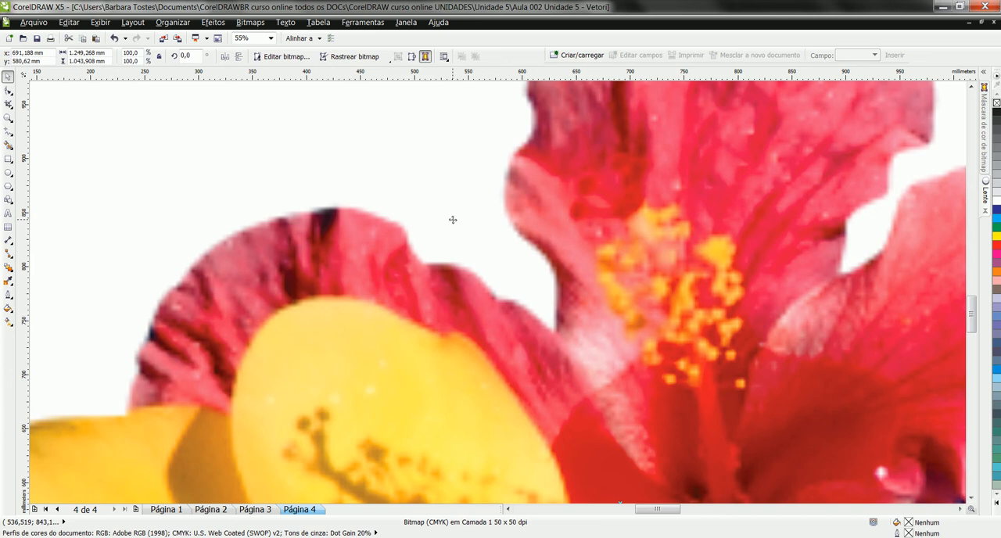
Step: Trace the hibiscus bitmap as a Clipart outline trace, deleting the original image and removing the background
right_click(415, 293)
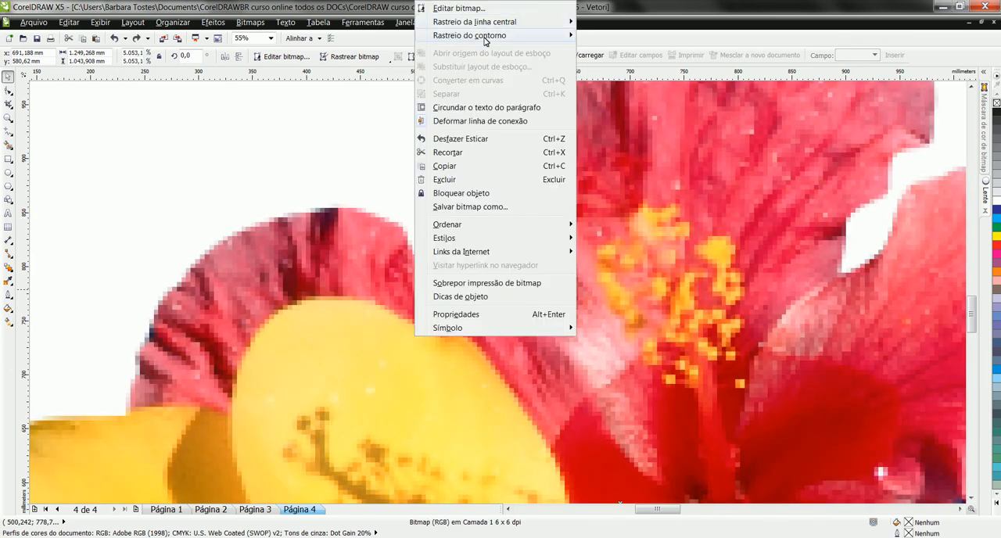
mouse_move(497, 37)
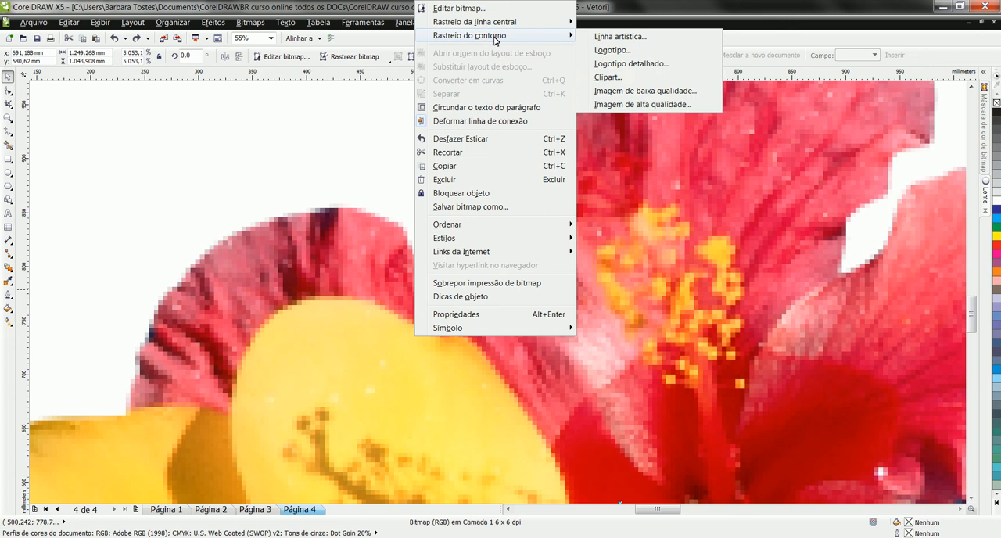
left_click(609, 77)
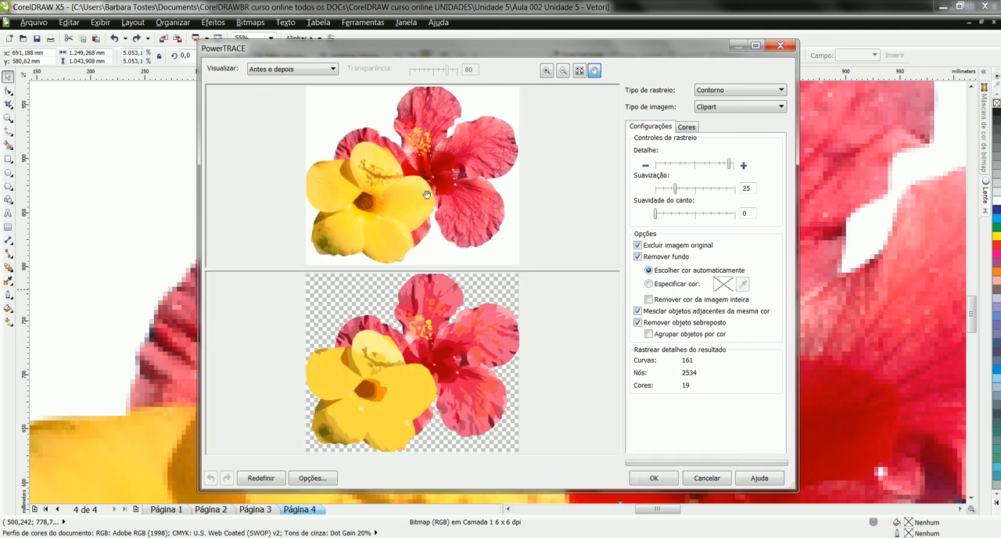
left_click(662, 476)
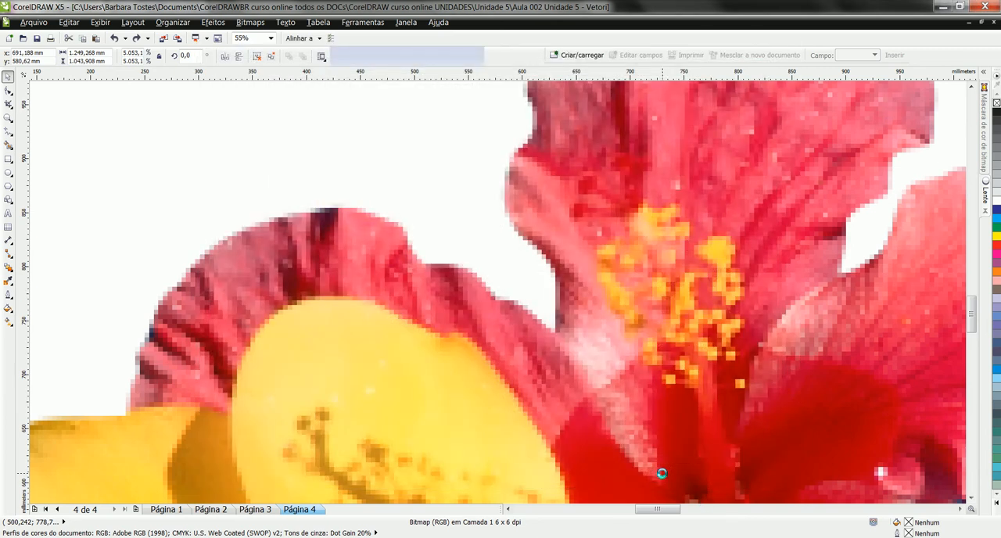
left_click(185, 156)
key("F4")
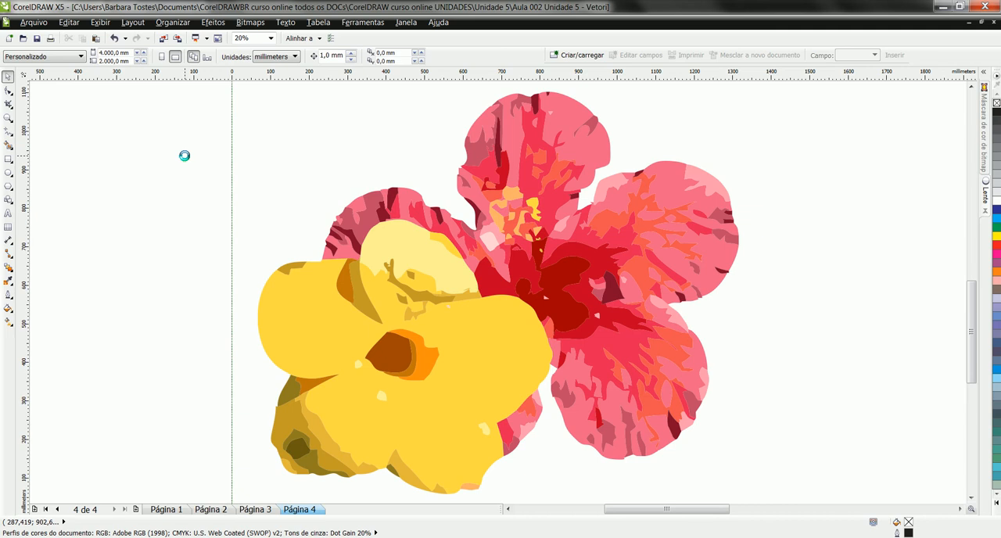
key("shift+F4")
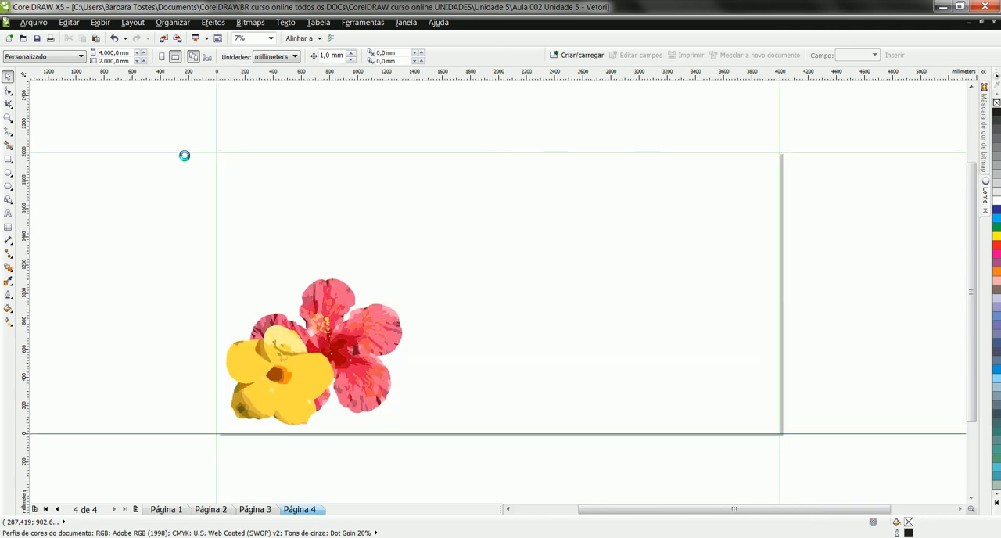
Step: Enlarge the traced hibiscus group slightly toward the page's upper right, keeping its lower-left corner in place
left_click(371, 355)
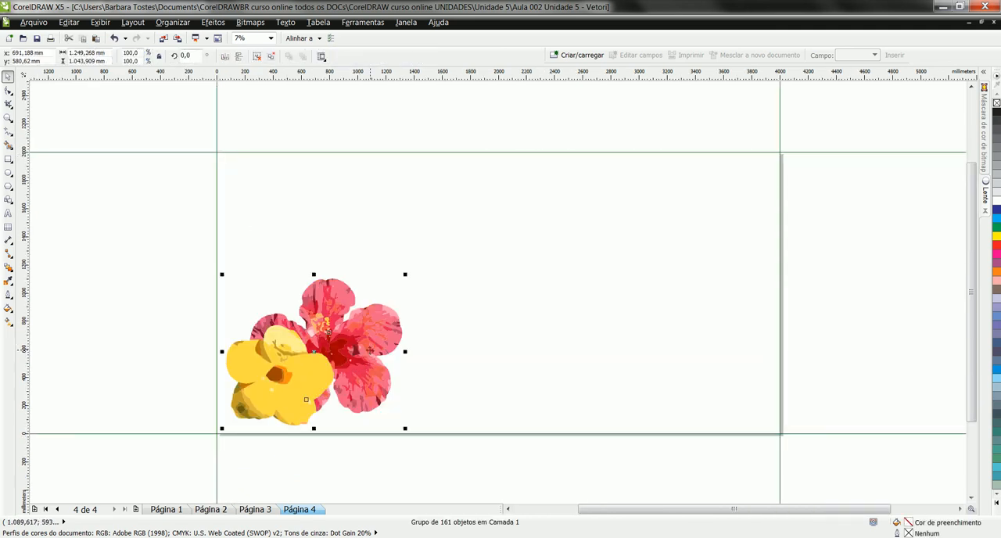
left_click_drag(419, 262, 425, 257)
left_click(487, 286)
Step: Copy the panoramic spring meadow photo from page 3 to page 4 and enlarge it to about 2672 × 1498 mm
left_click(268, 509)
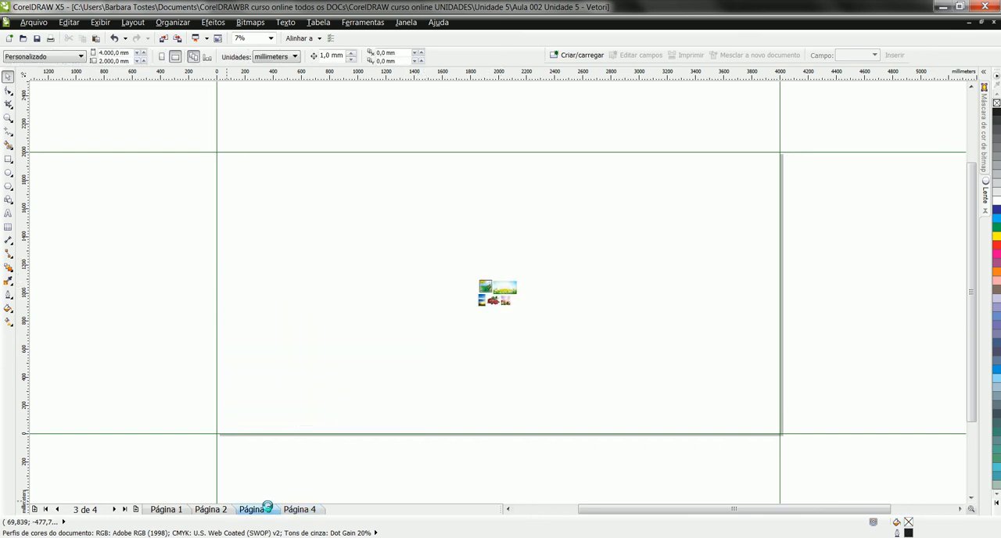
left_click(506, 291)
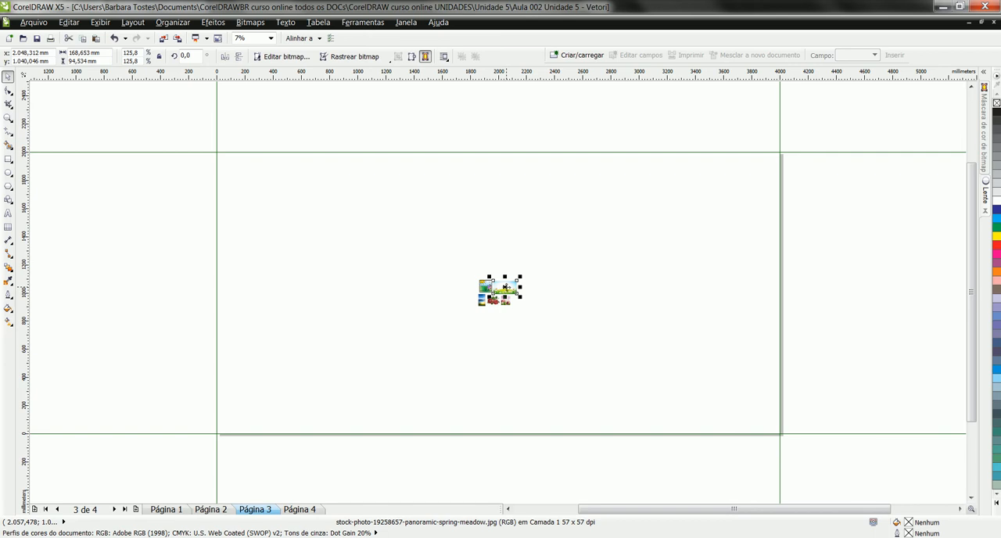
left_click(313, 510)
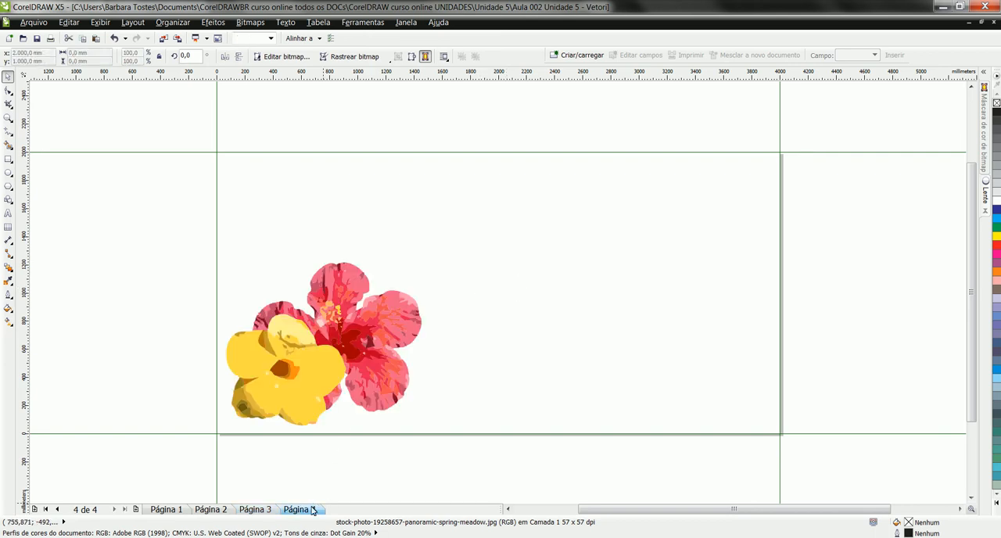
left_click_drag(493, 280, 763, 432)
left_click_drag(490, 277, 382, 216)
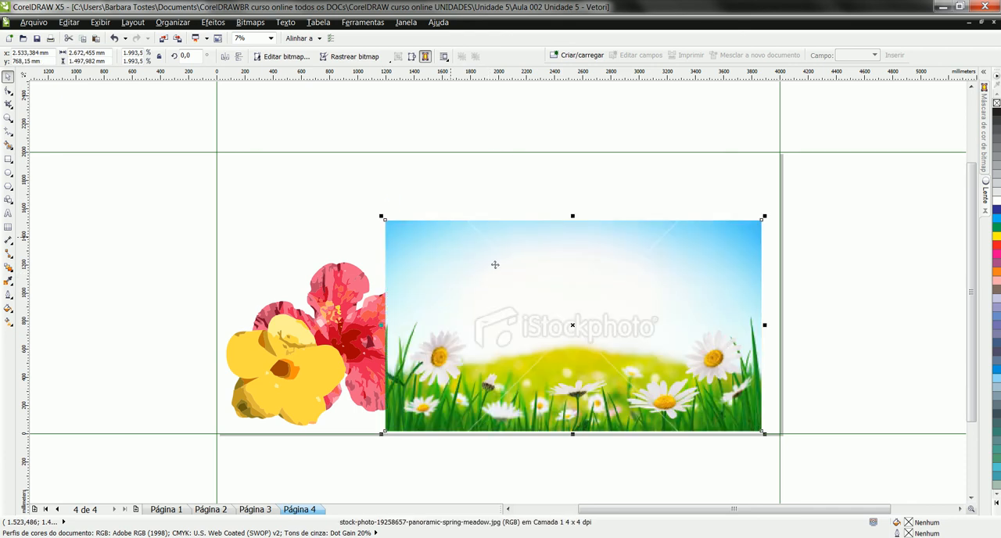
Step: Trace the meadow photo as a Clipart outline trace, deleting the original image and removing the background
right_click(574, 303)
mouse_move(654, 37)
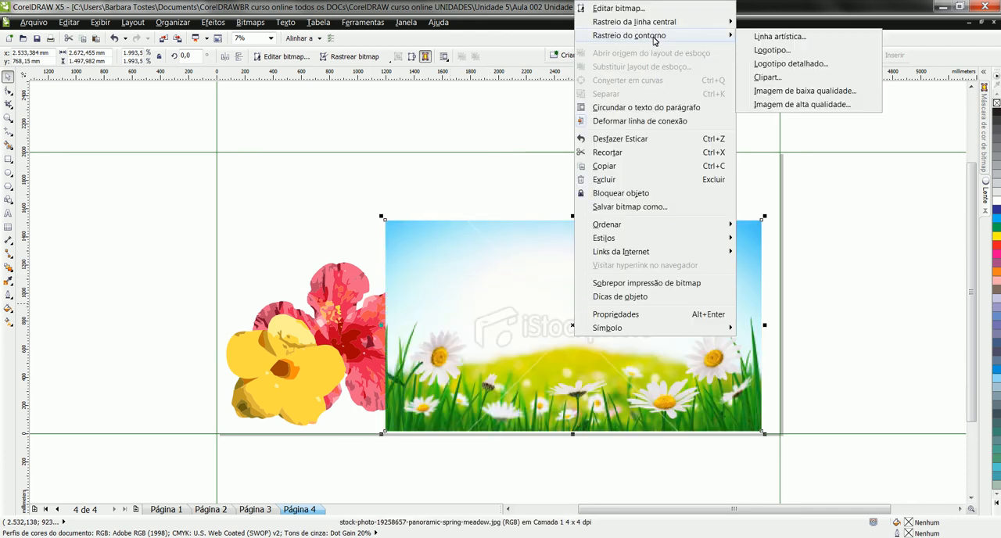
left_click(770, 77)
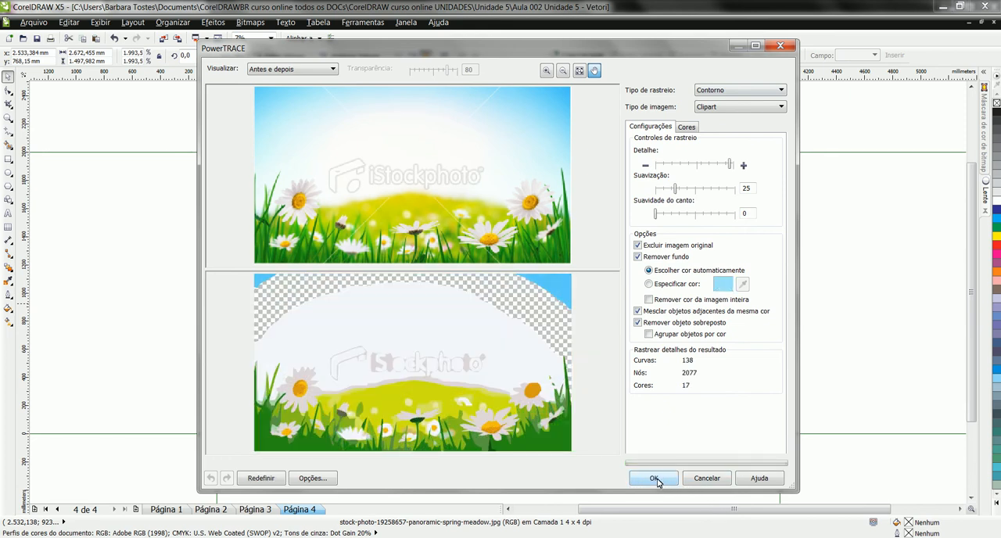
left_click(655, 479)
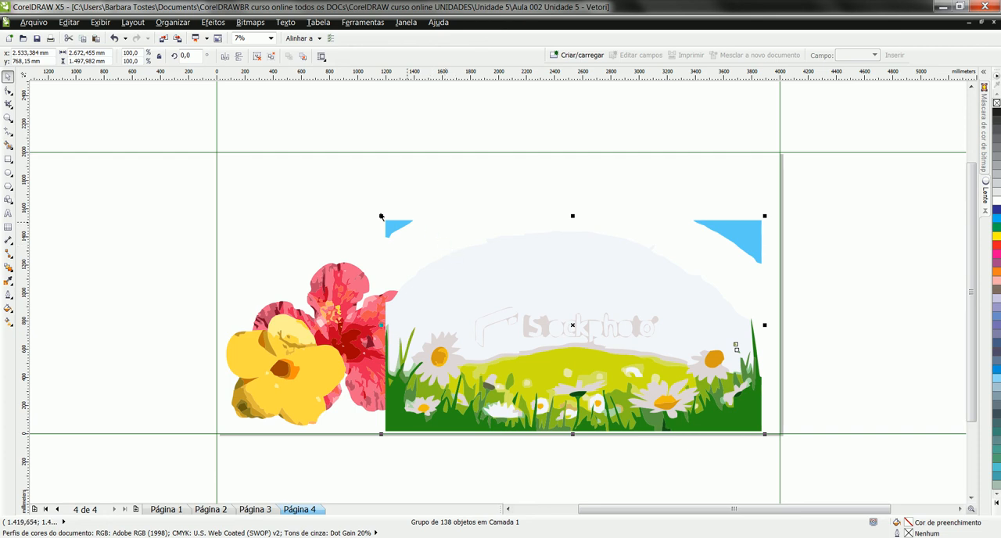
Step: Stretch the traced meadow behind the hibiscus to about 3990 × 1984 mm and centre it on the page
left_click_drag(381, 217, 225, 149)
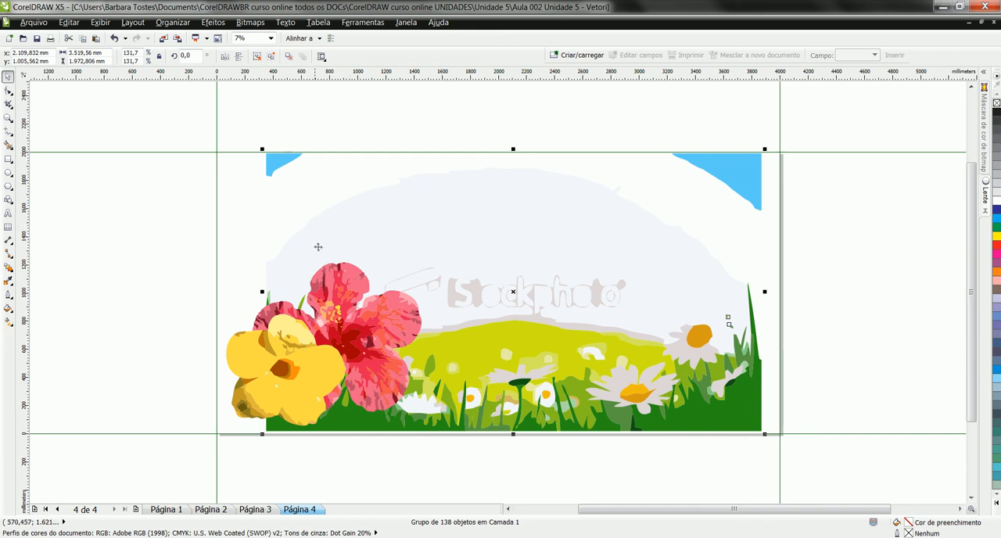
left_click_drag(262, 291, 214, 297)
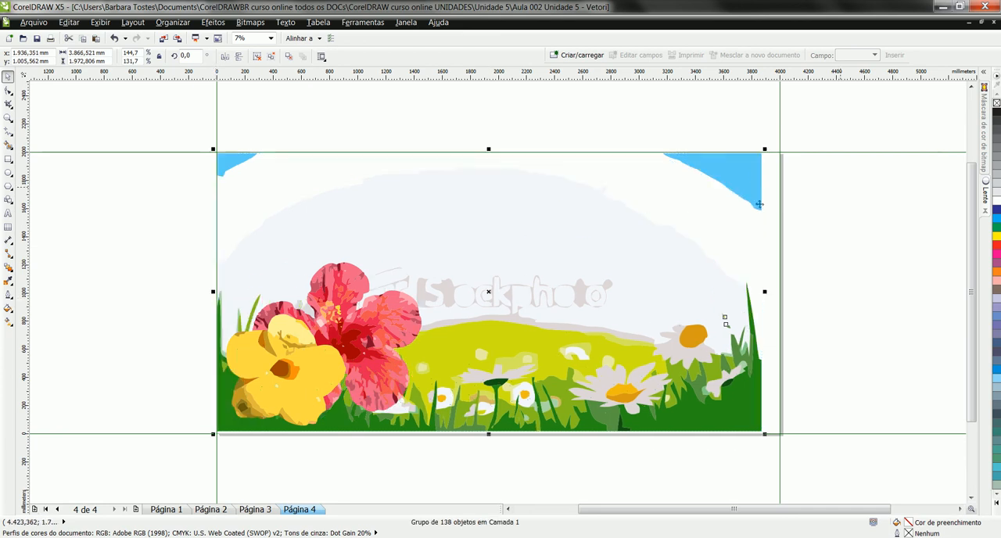
left_click_drag(766, 291, 782, 288)
left_click_drag(496, 434, 497, 437)
key("p")
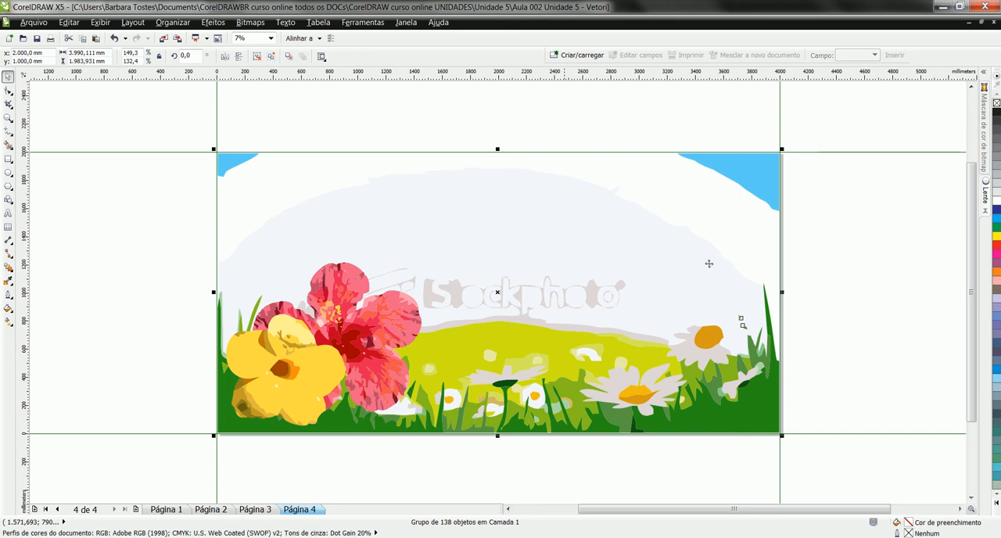
left_click(813, 269)
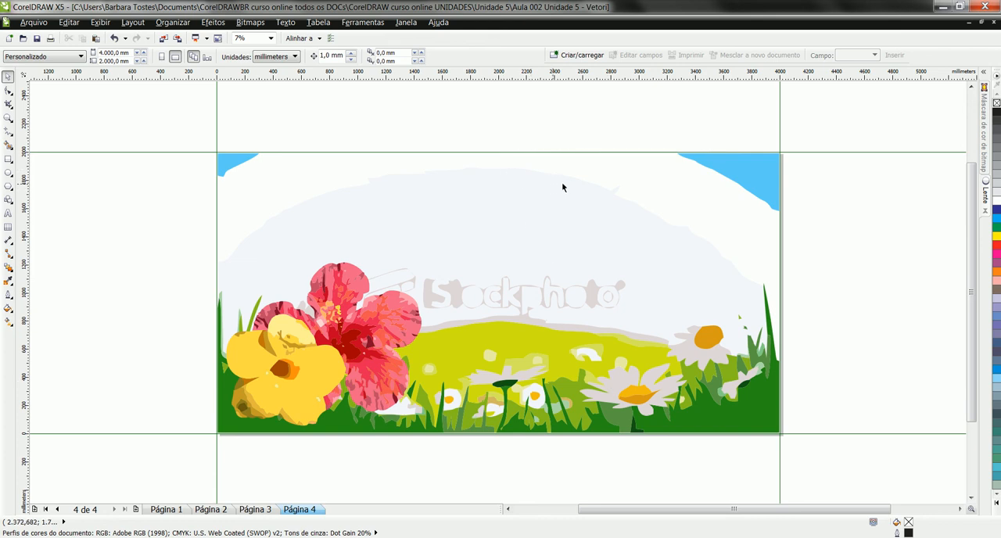
Step: Draw a rectangle about 3990 × 964 mm over the page's upper half, filled with 100% cyan and without outline
left_click(8, 159)
left_click_drag(217, 152, 781, 288)
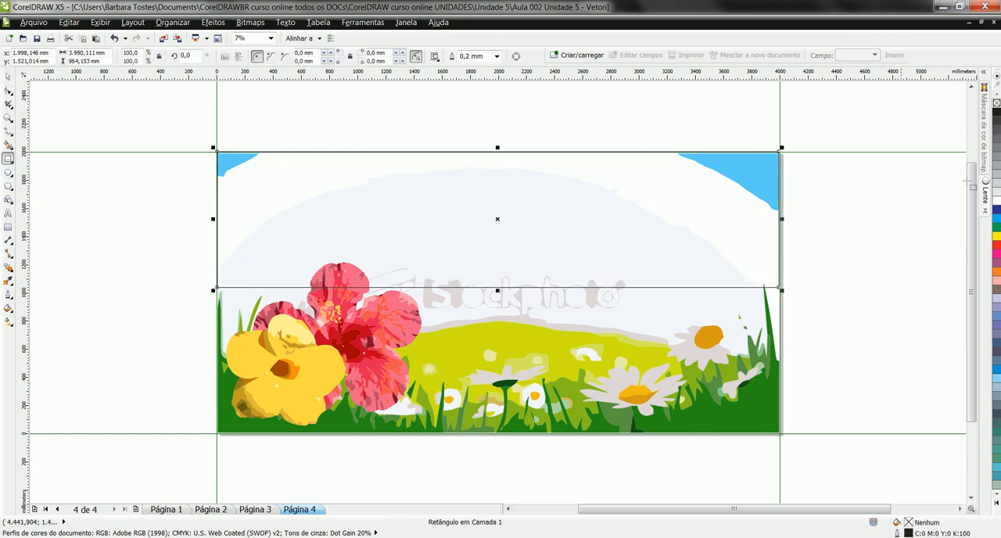
left_click(996, 219)
right_click(997, 102)
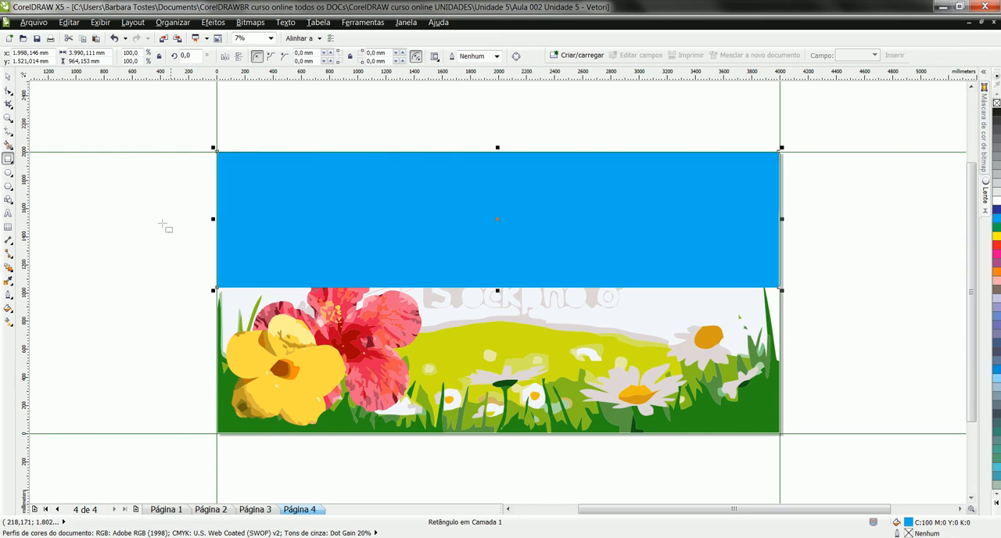
Step: Apply a linear transparency at about 270° to the cyan rectangle, fading it downward into the meadow, and stretch its lower edge slightly down
left_click(12, 323)
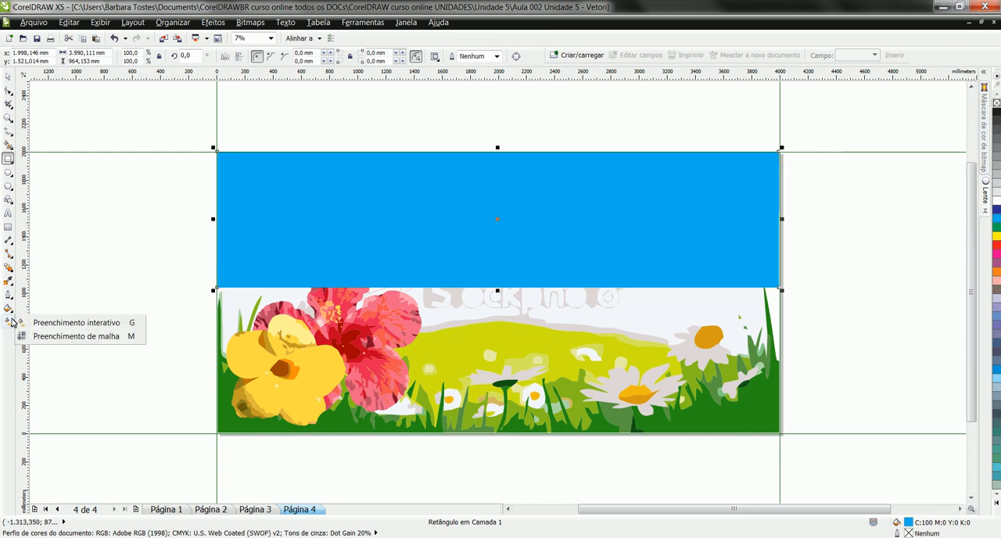
mouse_move(10, 271)
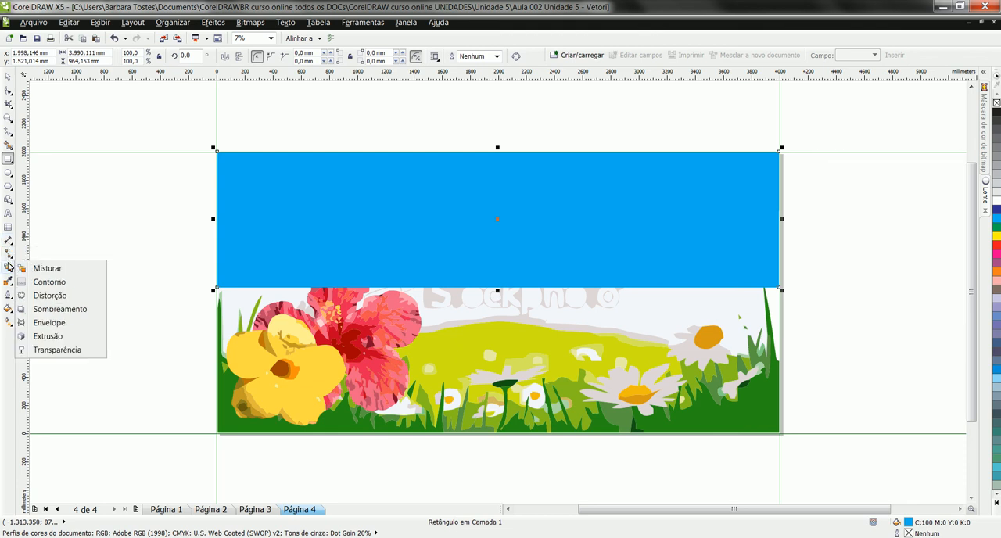
left_click(74, 350)
left_click_drag(502, 168, 502, 274)
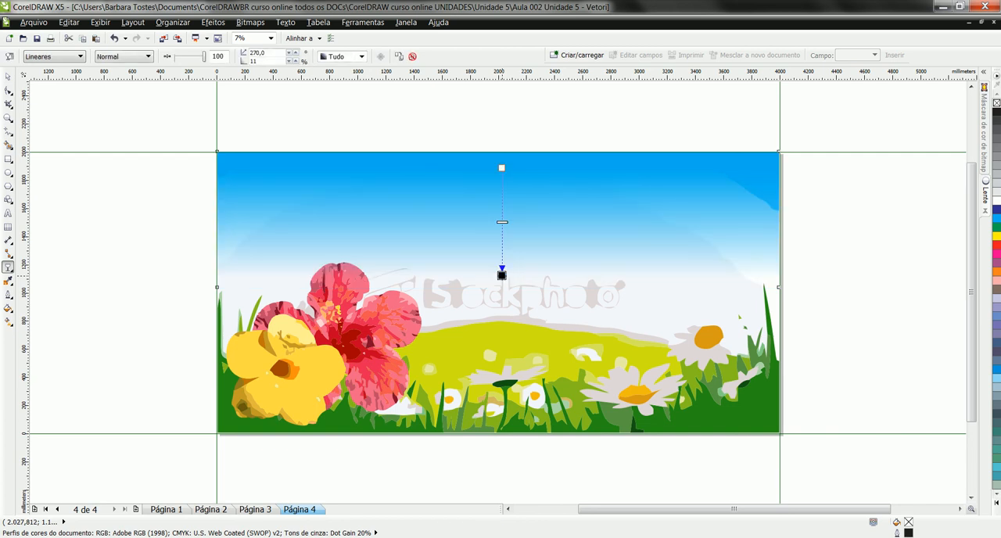
left_click(8, 76)
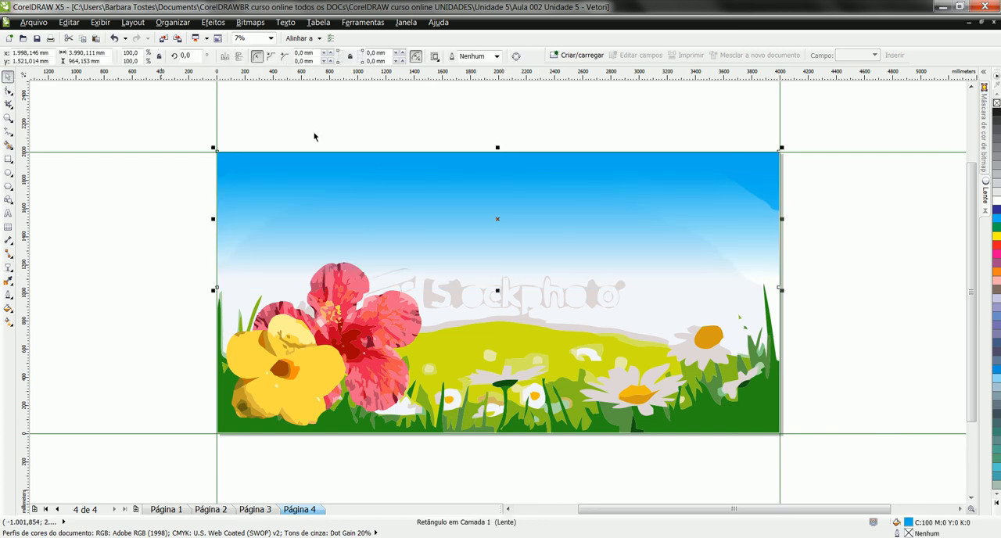
left_click_drag(497, 290, 499, 303)
left_click(340, 322)
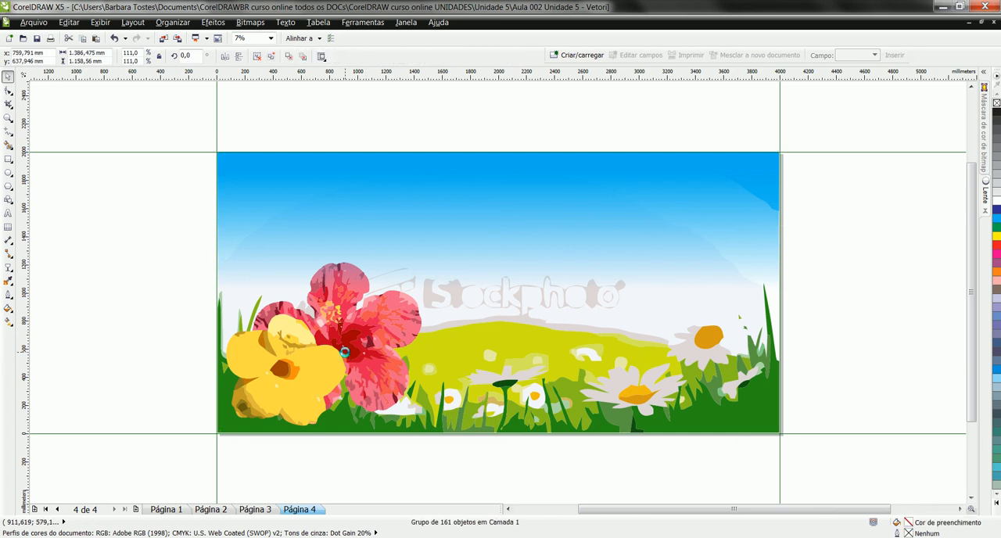
left_click(465, 128)
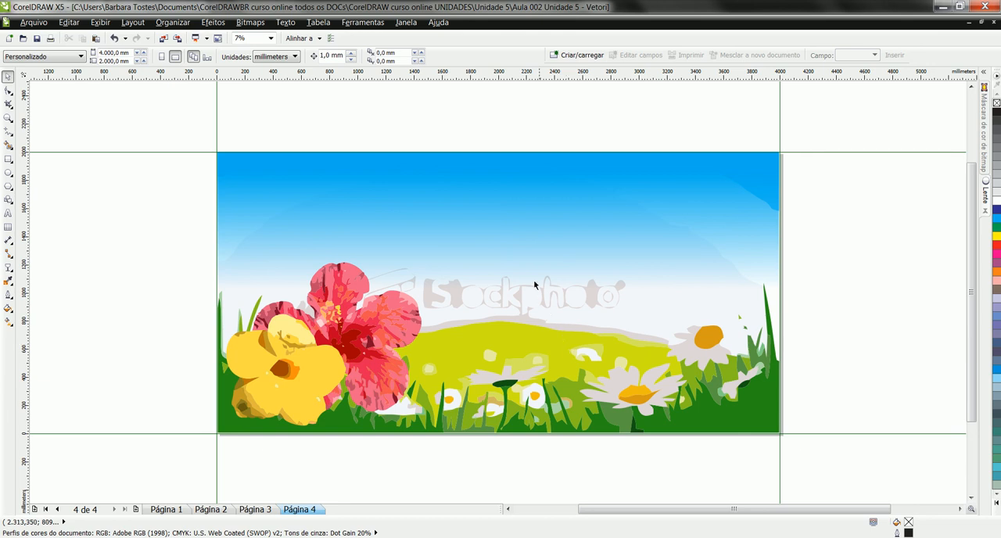
Step: Review the enlarged list of vectorizing topics on page 2, then return to the full layout on page 4
left_click(210, 510)
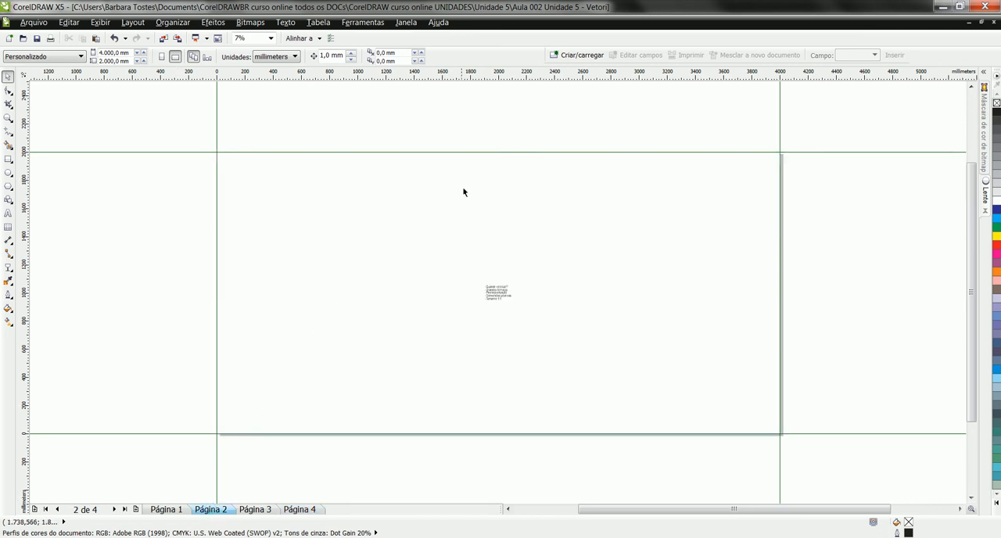
left_click_drag(468, 262, 528, 319)
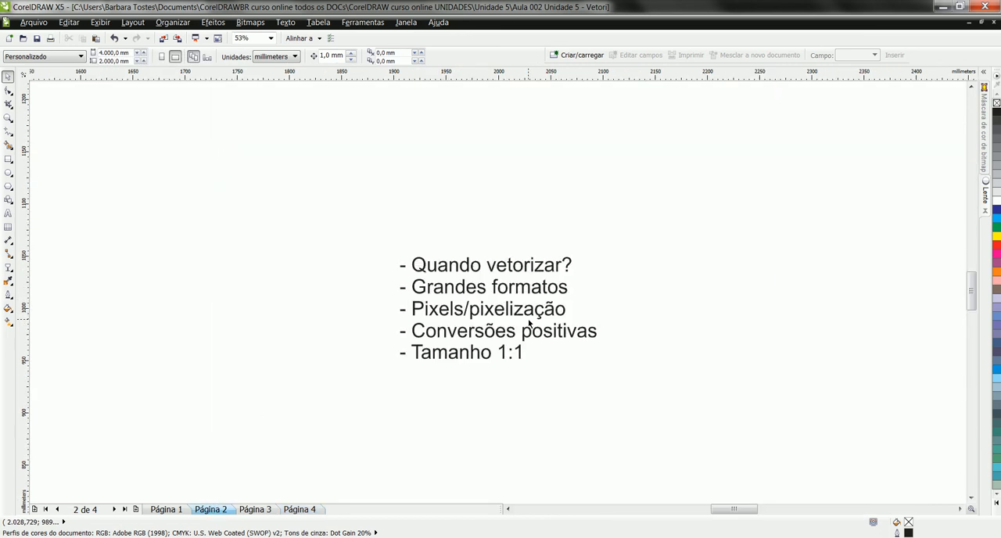
left_click_drag(315, 190, 650, 416)
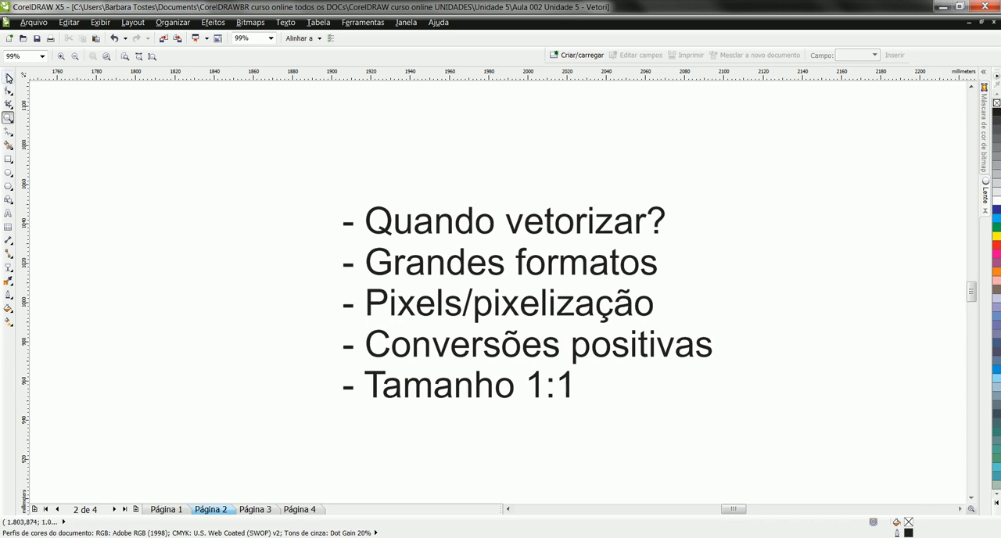
left_click(8, 76)
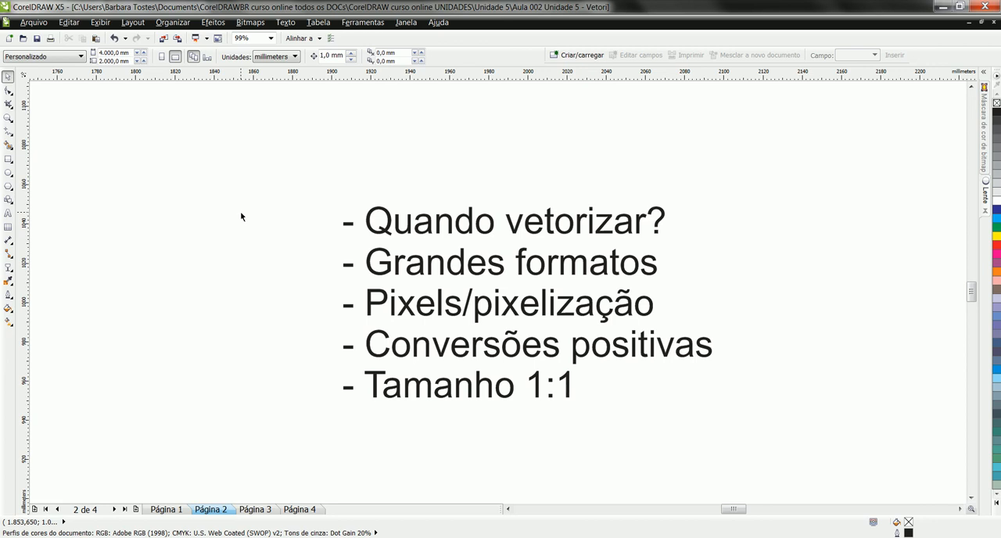
left_click(313, 509)
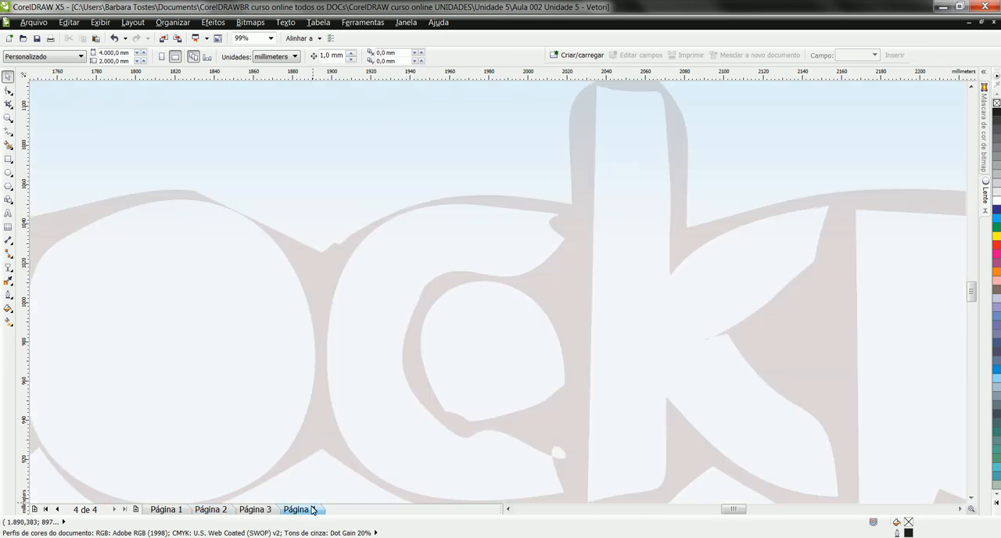
key("shift+F4")
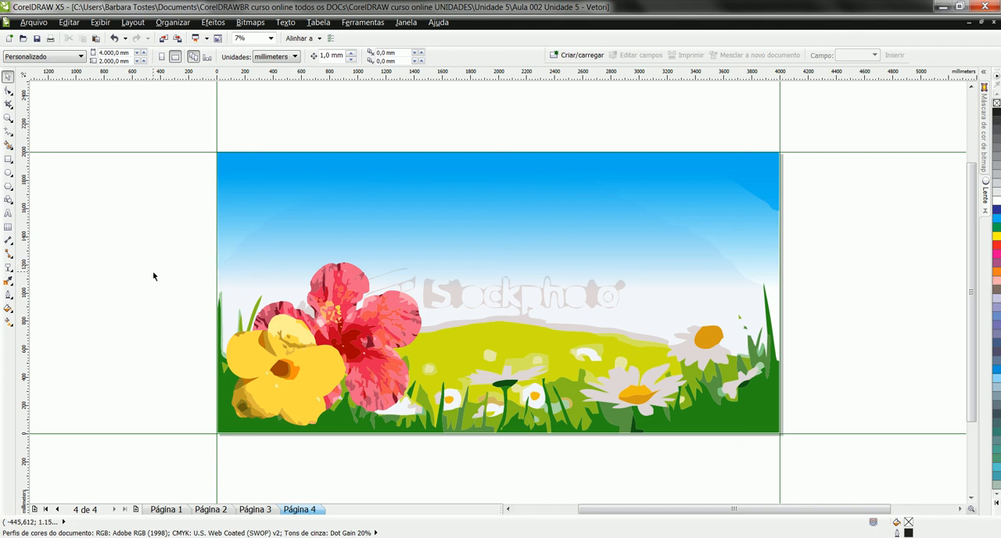